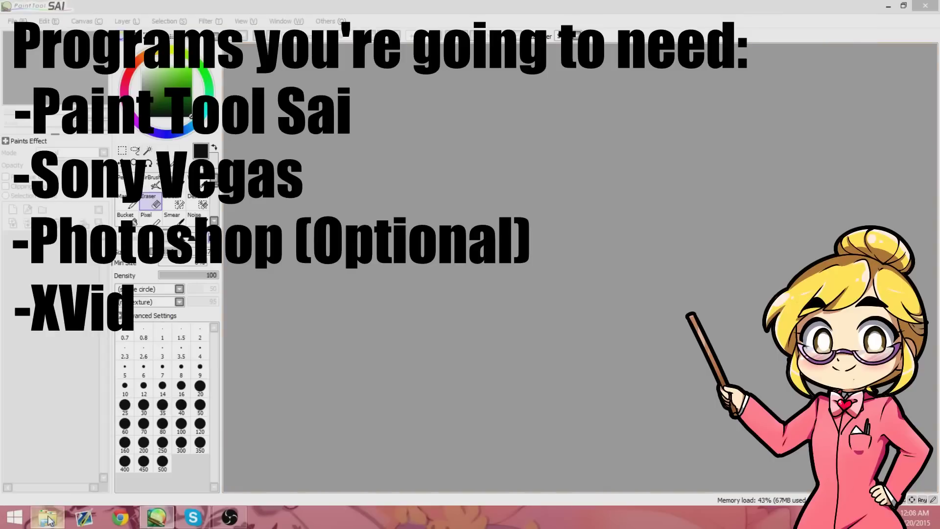
Step: Switch to File Explorer and open the DoopieDoOver folder inside Pictures
{"action": "left_click", "coordinate": [48, 519]}
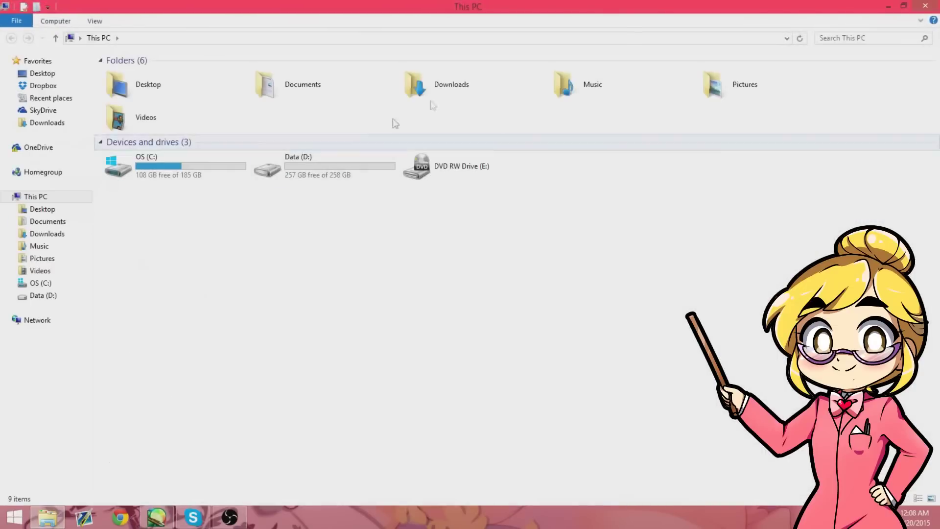
{"action": "double_click", "coordinate": [724, 85]}
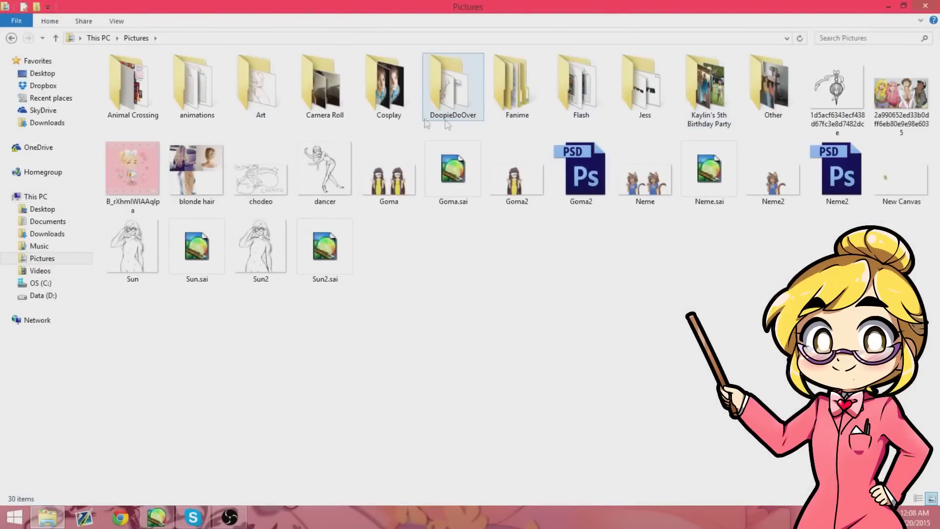
{"action": "double_click", "coordinate": [469, 101]}
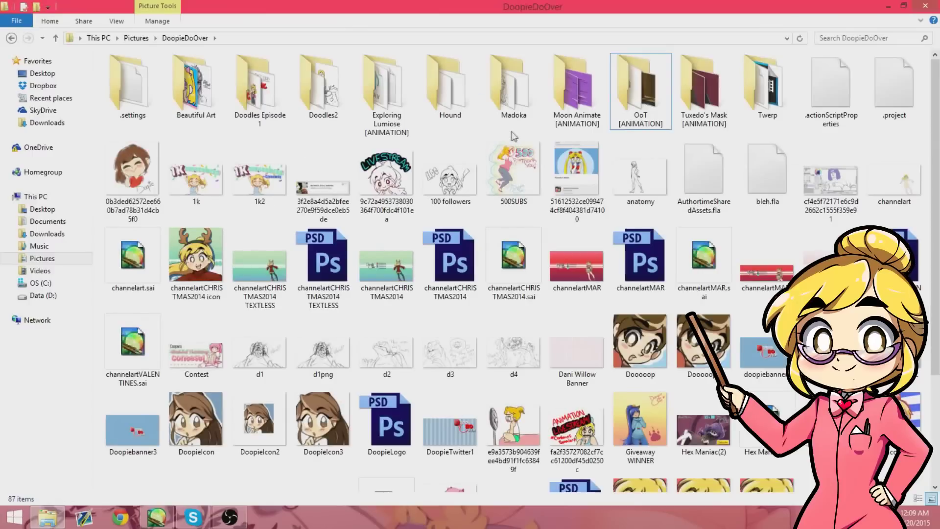
Step: Create a new folder named Ball inside the DoopieDoOver folder
{"action": "right_click", "coordinate": [513, 132]}
{"action": "mouse_move", "coordinate": [480, 273]}
{"action": "left_click", "coordinate": [337, 273]}
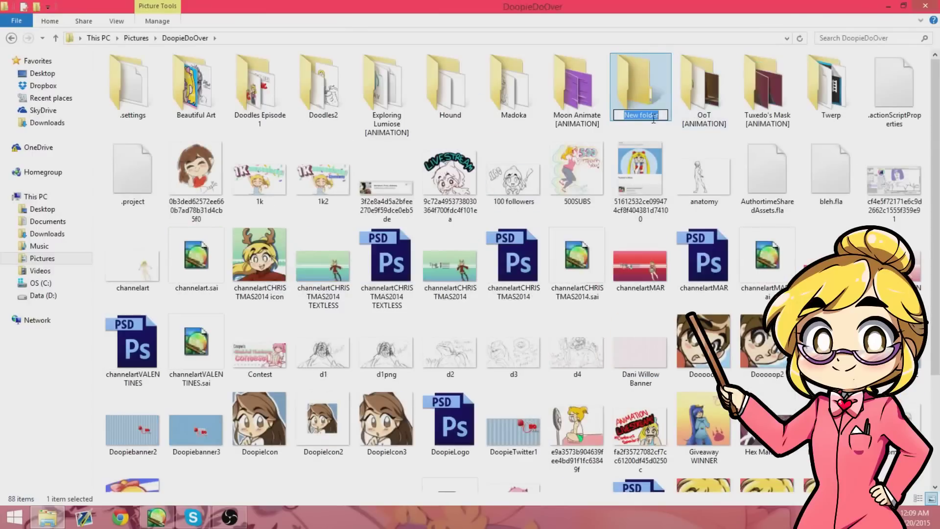
{"action": "type", "text": "Ball"}
{"action": "key", "text": "Return"}
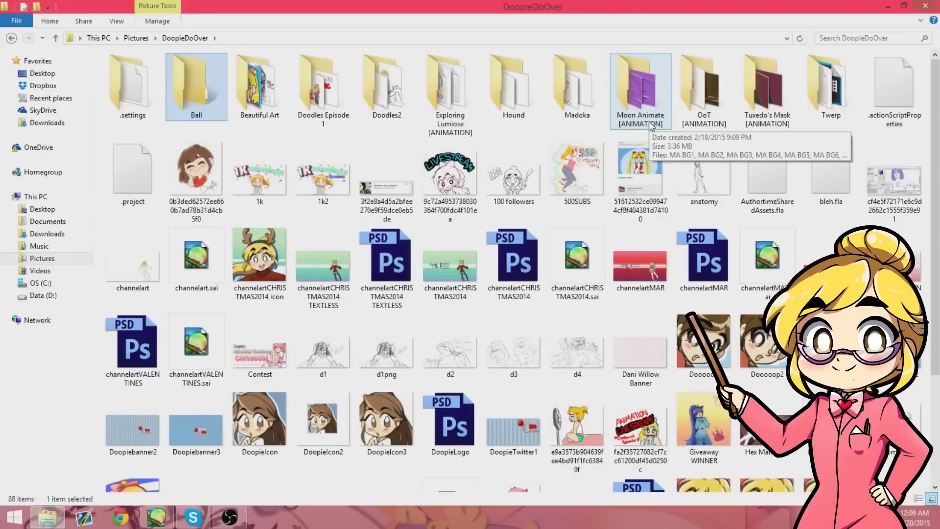
Step: Switch to PaintTool SAI and create a new 1920 x 1080 pixel canvas at 72 pixel/inch
{"action": "left_click", "coordinate": [157, 517]}
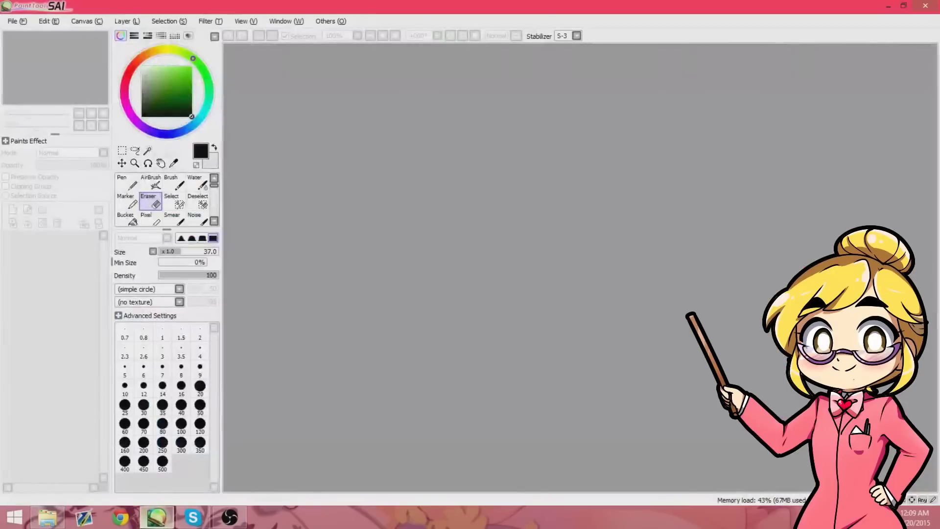
{"action": "left_click", "coordinate": [16, 21]}
{"action": "left_click", "coordinate": [20, 33]}
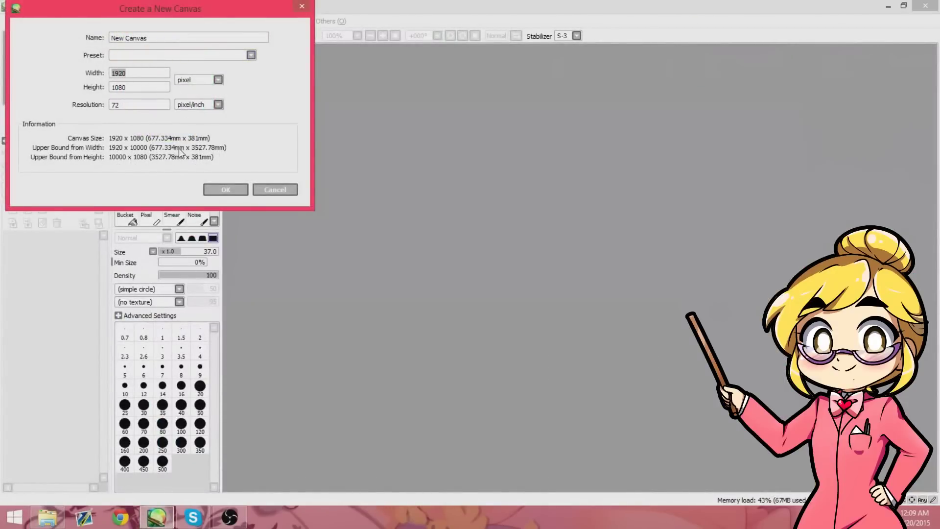
{"action": "left_click", "coordinate": [226, 189]}
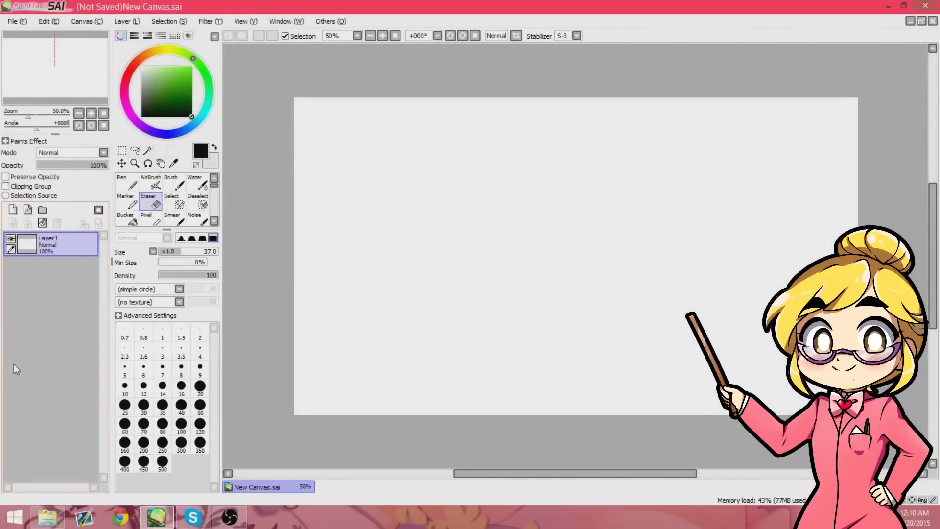
Step: Set up the Pen tool with stabilizer S-3 and a brush size of 13
{"action": "key", "text": "n"}
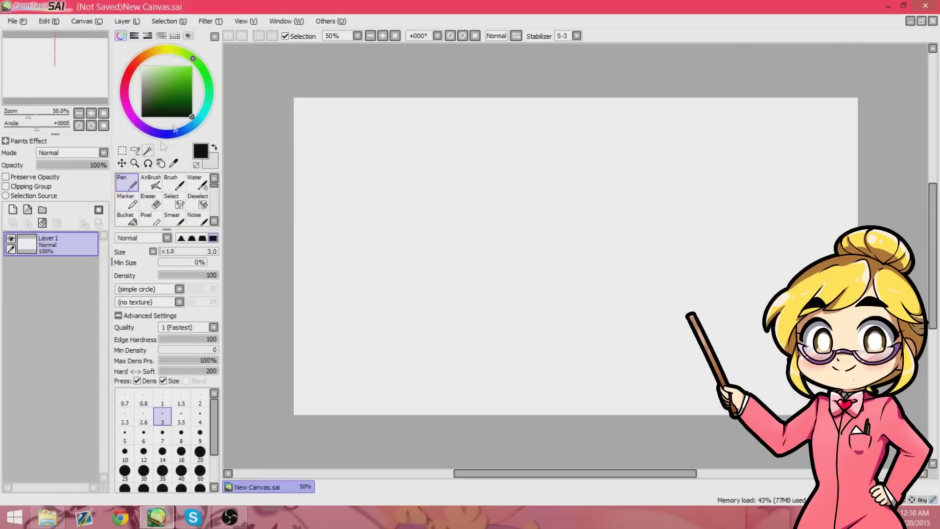
{"action": "left_click", "coordinate": [566, 37]}
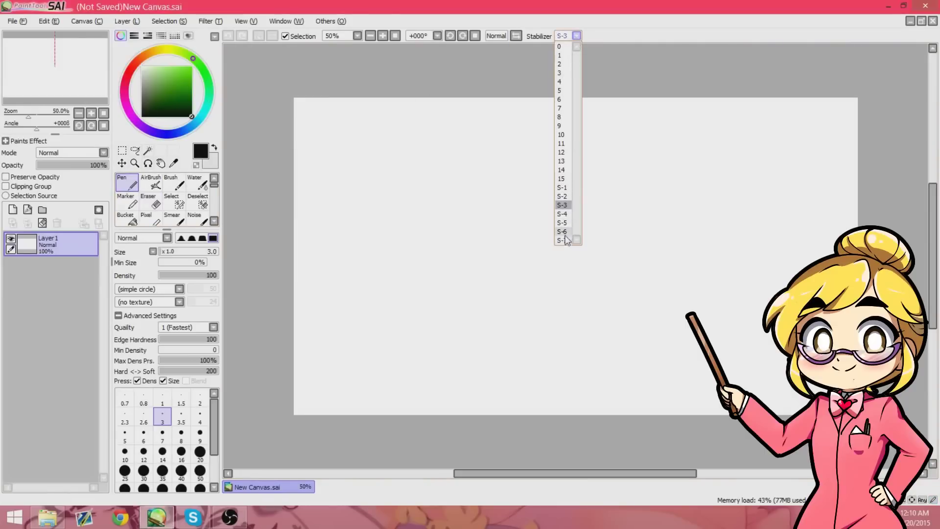
{"action": "left_click", "coordinate": [562, 205]}
{"action": "left_click", "coordinate": [144, 433]}
{"action": "left_click_drag", "start_coordinate": [164, 253], "coordinate": [169, 253]}
Step: Draw a round ball outline in the upper middle of the canvas, undoing the first attempt, and trim the overlapping stroke end
{"action": "mouse_move", "coordinate": [569, 200]}
{"action": "left_mouse_down"}
{"action": "mouse_move", "coordinate": [464, 246]}
{"action": "mouse_move", "coordinate": [551, 275]}
{"action": "mouse_move", "coordinate": [546, 190]}
{"action": "left_mouse_up"}
{"action": "left_click", "coordinate": [228, 36]}
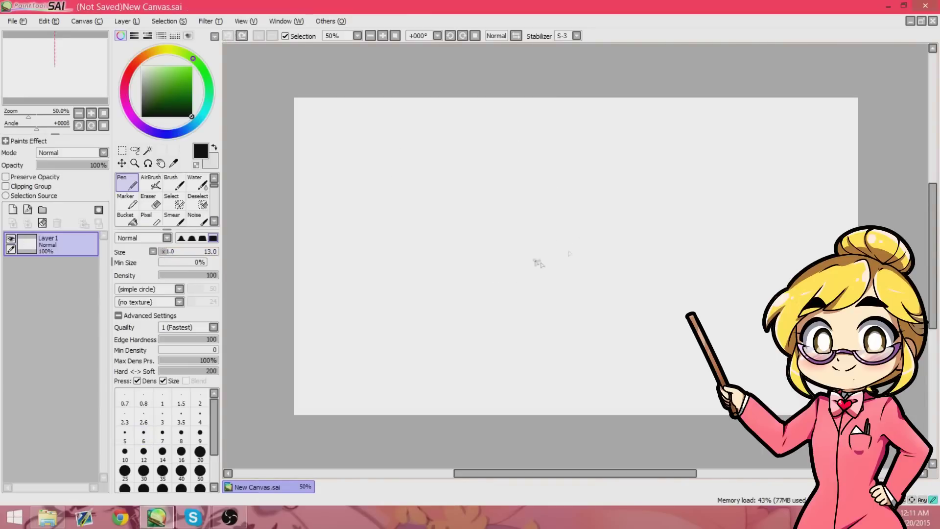
{"action": "mouse_move", "coordinate": [538, 261]}
{"action": "left_mouse_down"}
{"action": "mouse_move", "coordinate": [566, 238]}
{"action": "mouse_move", "coordinate": [566, 208]}
{"action": "left_mouse_up"}
{"action": "left_click", "coordinate": [150, 200]}
Step: Scale the ball outline down slightly, nudge it a little to the right and clear the selection
{"action": "key", "text": "ctrl+t"}
{"action": "left_click_drag", "start_coordinate": [466, 101], "coordinate": [677, 269]}
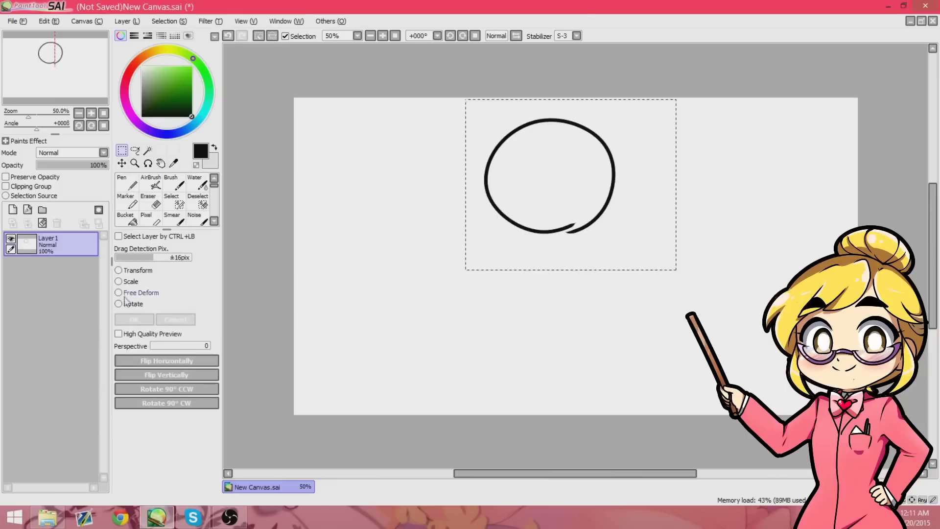
{"action": "left_click", "coordinate": [128, 282]}
{"action": "left_click_drag", "start_coordinate": [485, 117], "coordinate": [506, 134]}
{"action": "left_click", "coordinate": [135, 320]}
{"action": "left_click_drag", "start_coordinate": [462, 106], "coordinate": [645, 290]}
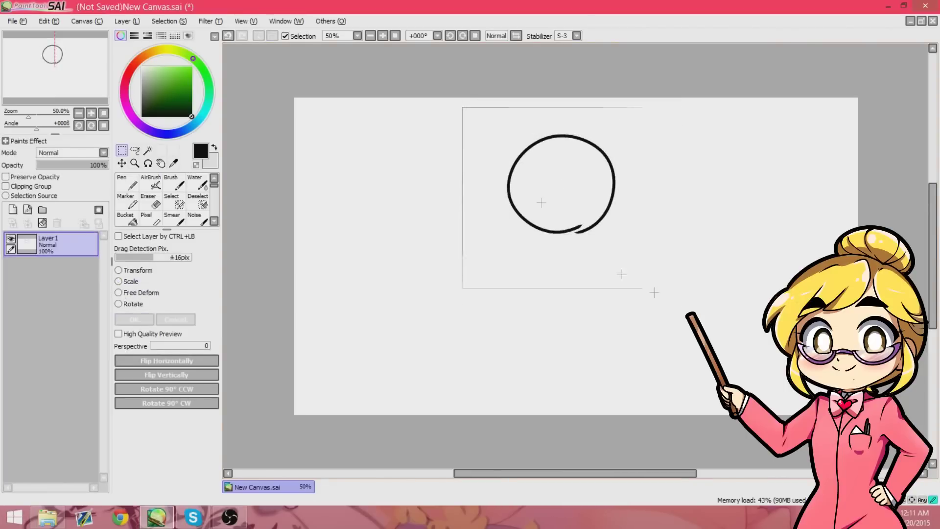
{"action": "left_click_drag", "start_coordinate": [587, 220], "coordinate": [590, 219]}
{"action": "key", "text": "ctrl+d"}
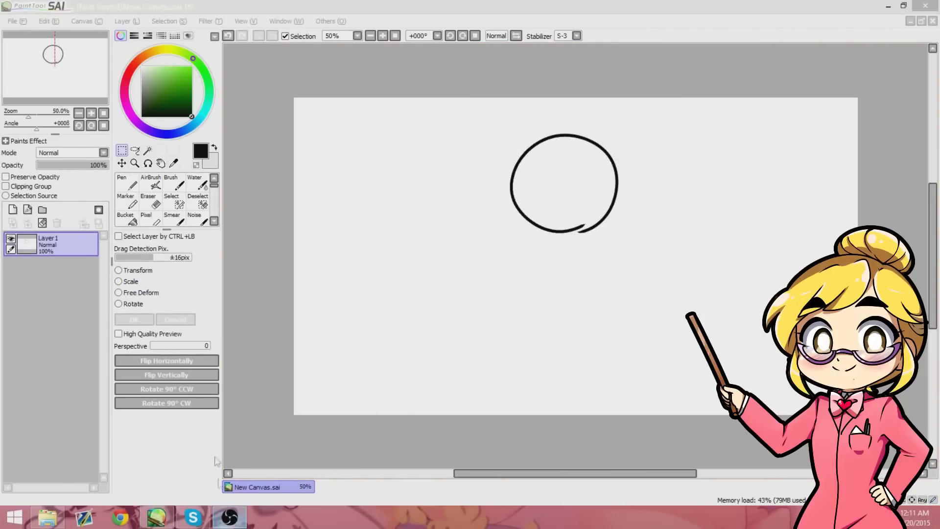
Step: Save the canvas as 1.png in the Ball folder, using the PNG type and the 24bpp RGB pixel format
{"action": "left_click", "coordinate": [21, 22]}
{"action": "left_click", "coordinate": [48, 106]}
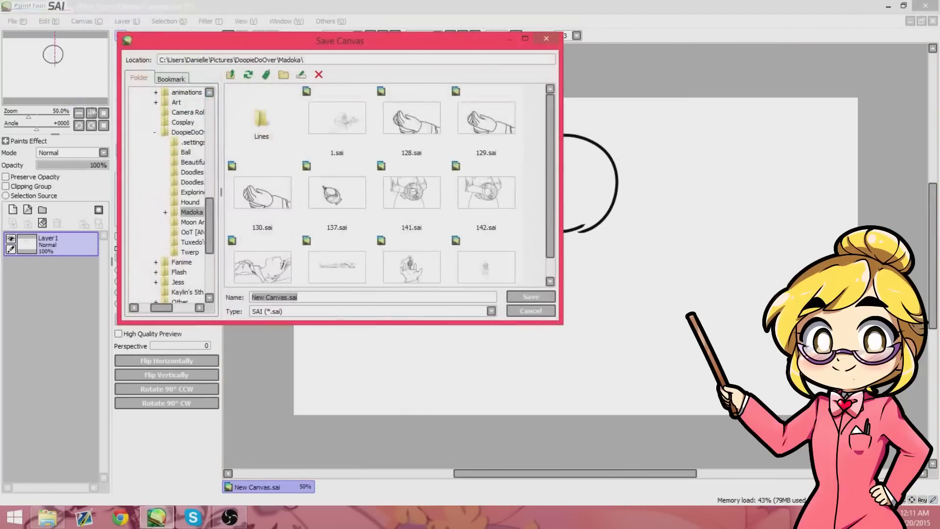
{"action": "left_click", "coordinate": [186, 152]}
{"action": "left_click", "coordinate": [262, 300]}
{"action": "left_click", "coordinate": [293, 311]}
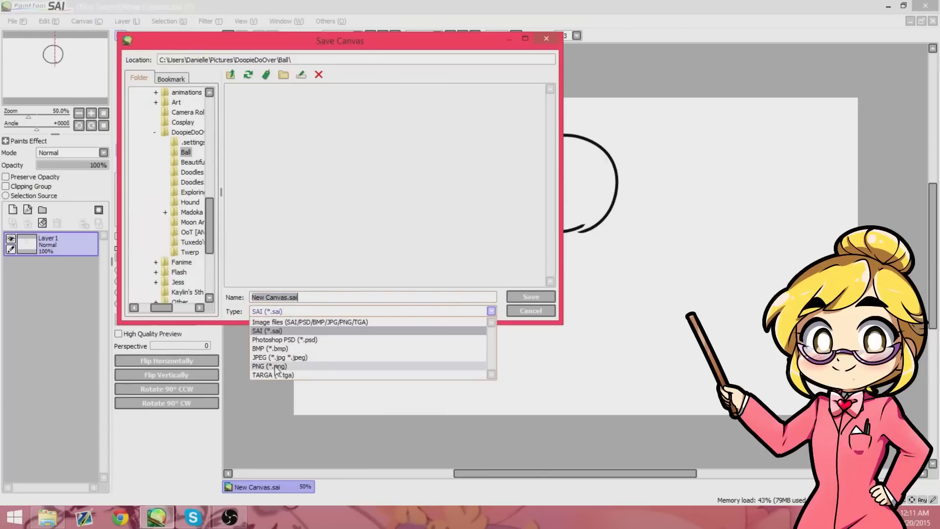
{"action": "left_click", "coordinate": [277, 370]}
{"action": "left_click", "coordinate": [288, 297]}
{"action": "left_click_drag", "start_coordinate": [288, 298], "coordinate": [249, 298]}
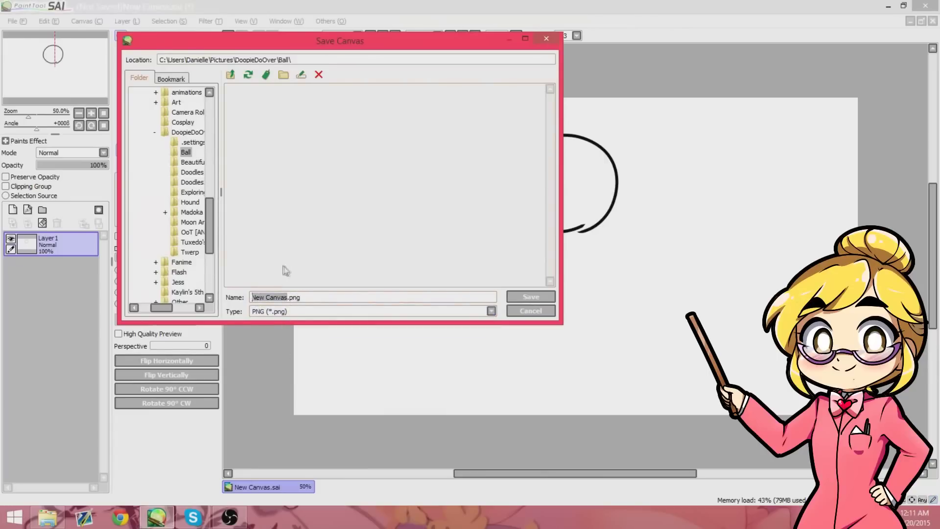
{"action": "type", "text": "1"}
{"action": "key", "text": "Return"}
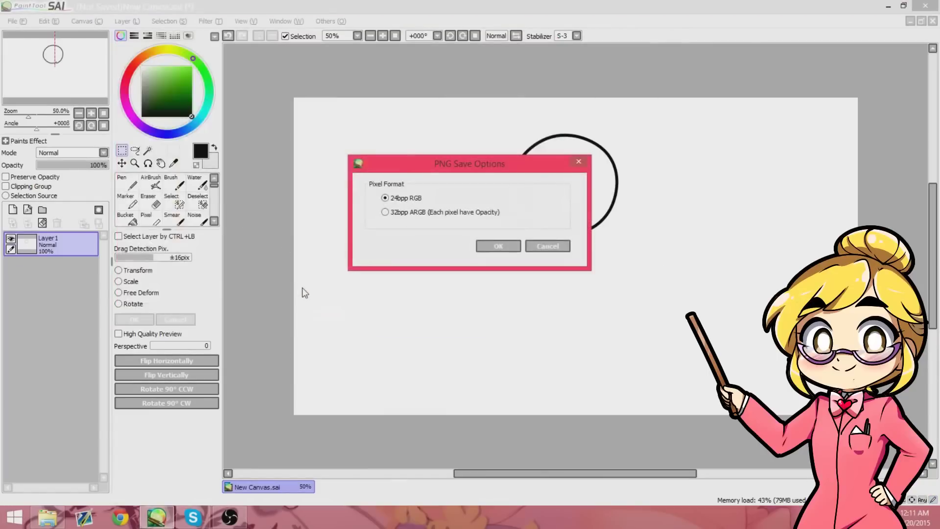
{"action": "key", "text": "Return"}
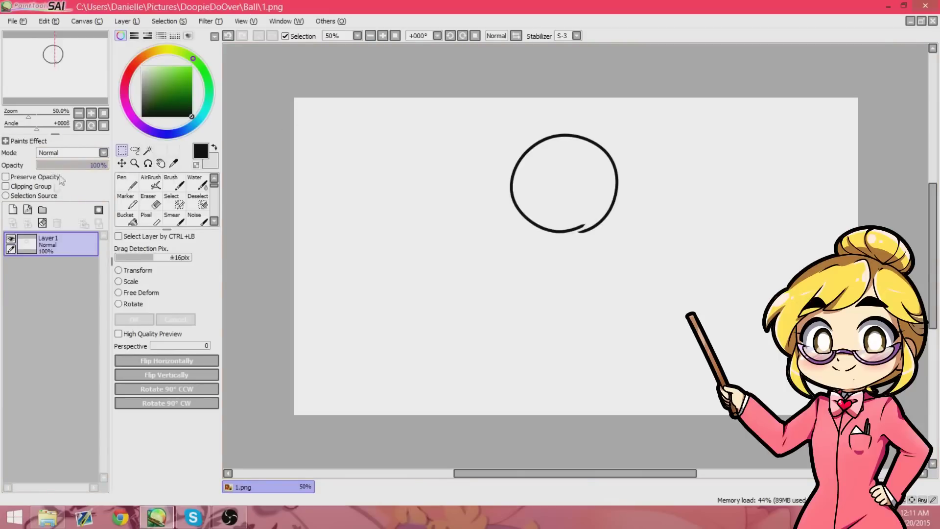
Step: Reduce Layer1's opacity to 26% and add a new layer above it for drawing with the Pen
{"action": "left_click_drag", "start_coordinate": [76, 166], "coordinate": [55, 168]}
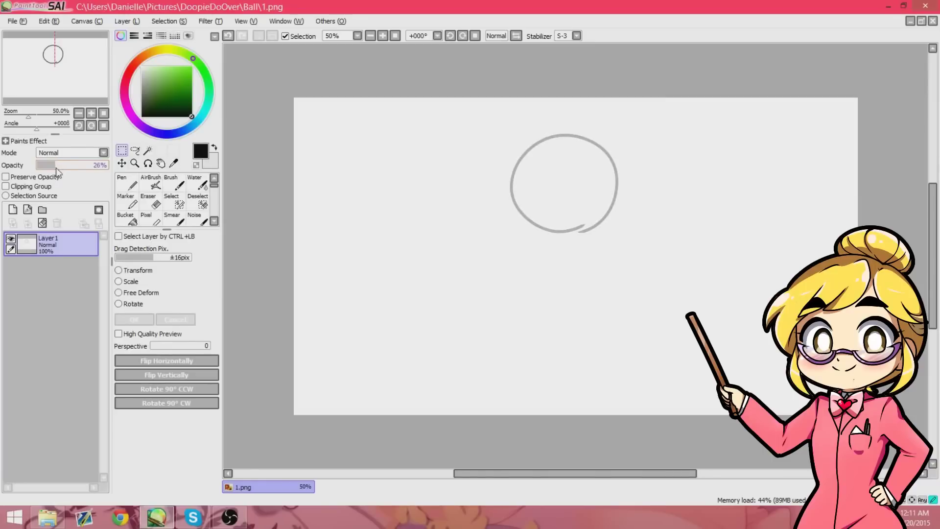
{"action": "left_click", "coordinate": [13, 210]}
{"action": "left_click", "coordinate": [128, 187]}
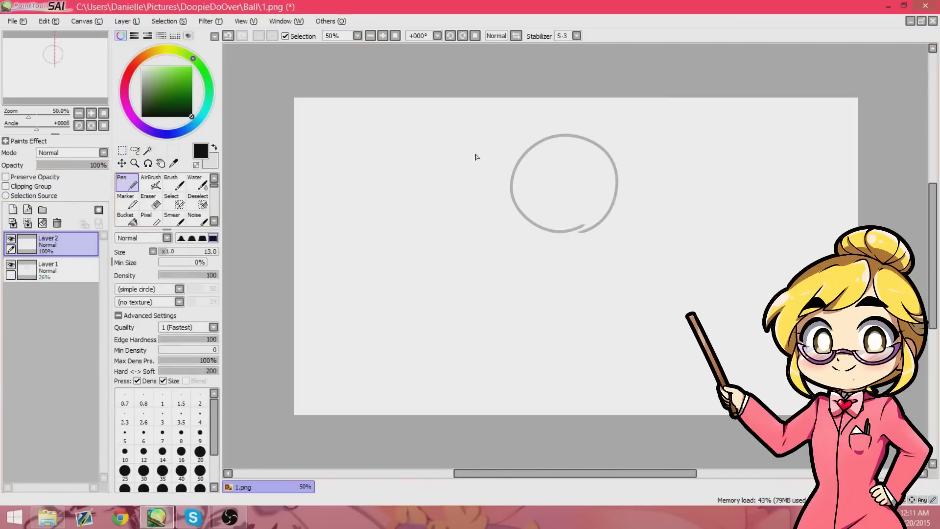
Step: Draw a second ball outline overlapping the lower part of the faded one and erase its stray stroke ends
{"action": "mouse_move", "coordinate": [592, 269]}
{"action": "left_mouse_down"}
{"action": "mouse_move", "coordinate": [619, 216]}
{"action": "mouse_move", "coordinate": [581, 171]}
{"action": "mouse_move", "coordinate": [523, 190]}
{"action": "mouse_move", "coordinate": [516, 251]}
{"action": "mouse_move", "coordinate": [561, 271]}
{"action": "mouse_move", "coordinate": [601, 255]}
{"action": "left_mouse_up"}
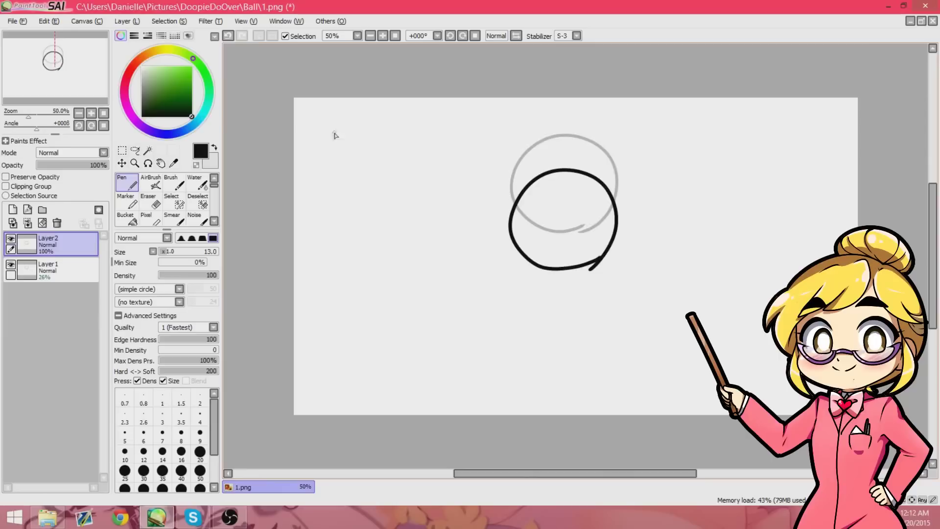
{"action": "left_click", "coordinate": [151, 202]}
{"action": "mouse_move", "coordinate": [616, 263]}
{"action": "left_mouse_down"}
{"action": "mouse_move", "coordinate": [590, 271]}
{"action": "mouse_move", "coordinate": [599, 266]}
{"action": "left_mouse_up"}
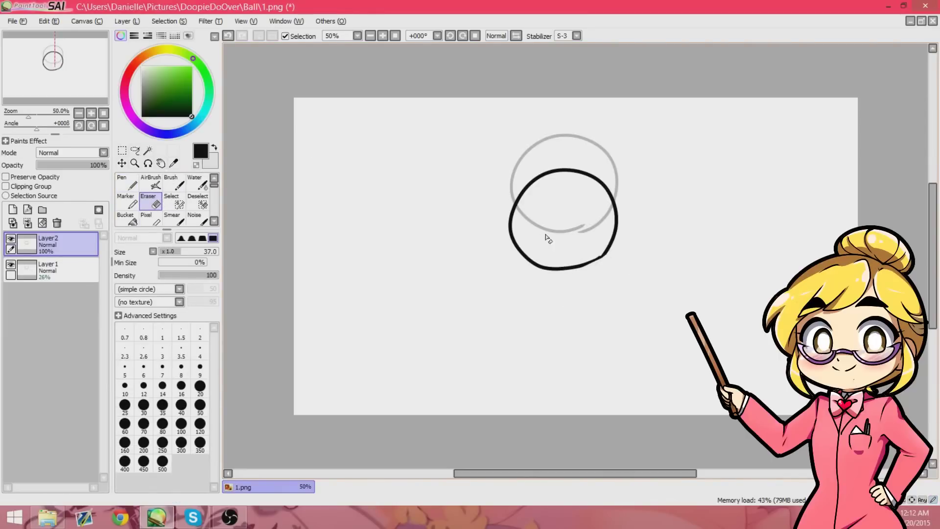
Step: Select the second ball and move it slightly up, closer to the faded first ball
{"action": "left_click", "coordinate": [122, 150]}
{"action": "left_click_drag", "start_coordinate": [466, 131], "coordinate": [684, 288]}
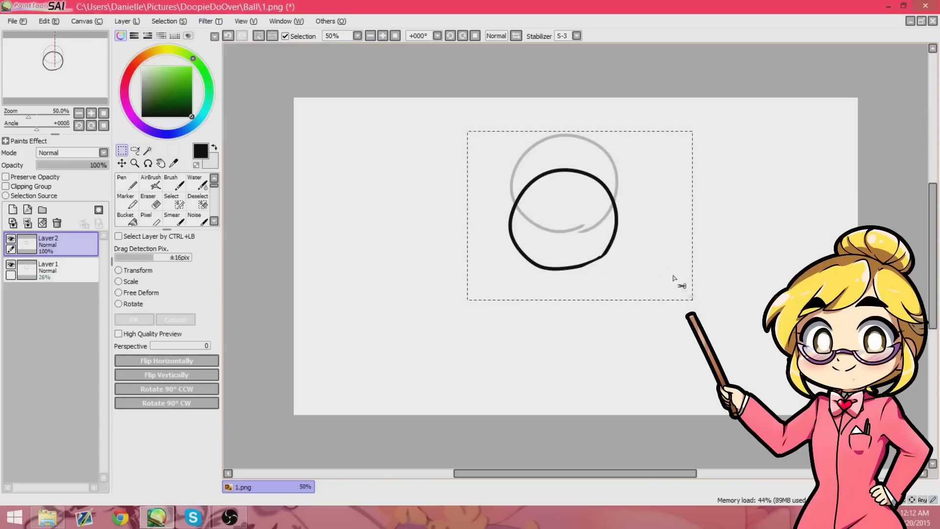
{"action": "left_click_drag", "start_coordinate": [568, 233], "coordinate": [563, 217]}
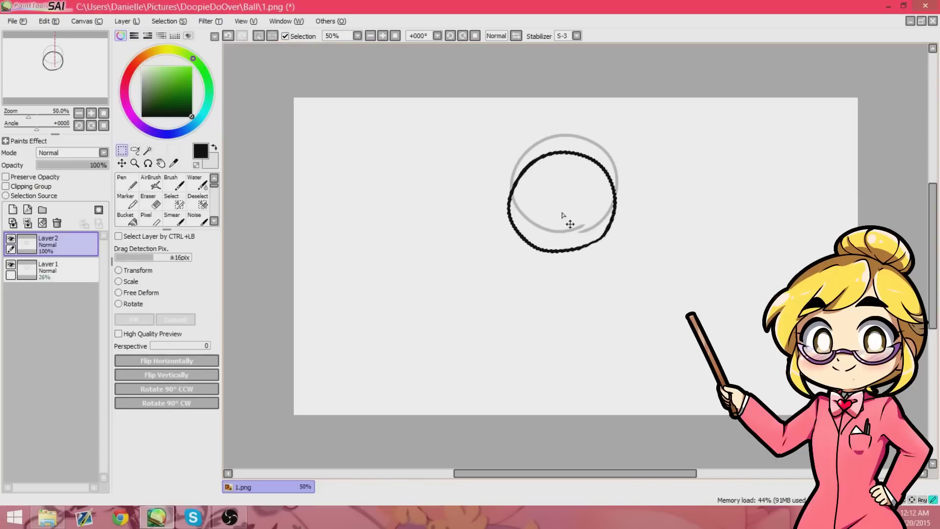
{"action": "key", "text": "ctrl+d"}
Step: Hide Layer1 and save the second frame as 2.png in the Ball folder
{"action": "left_click", "coordinate": [10, 264]}
{"action": "left_click", "coordinate": [20, 22]}
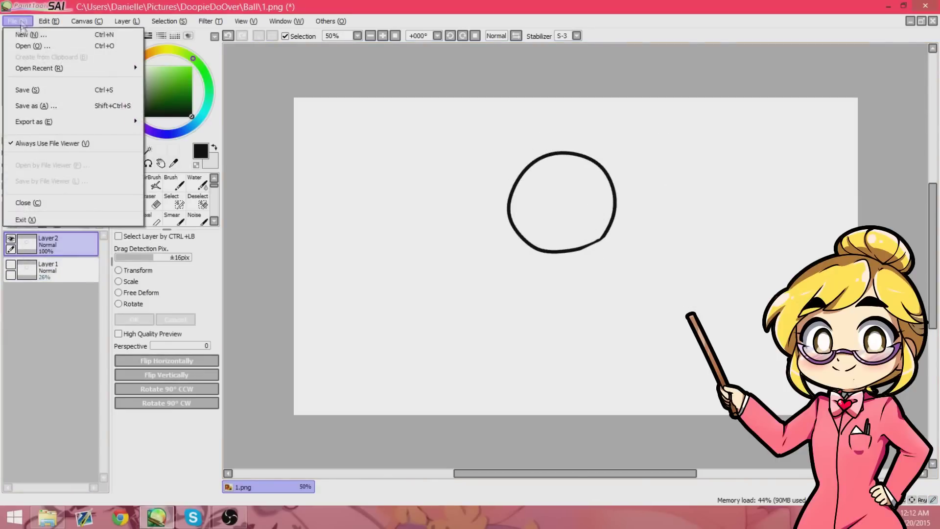
{"action": "left_click", "coordinate": [34, 106]}
{"action": "left_click", "coordinate": [254, 298]}
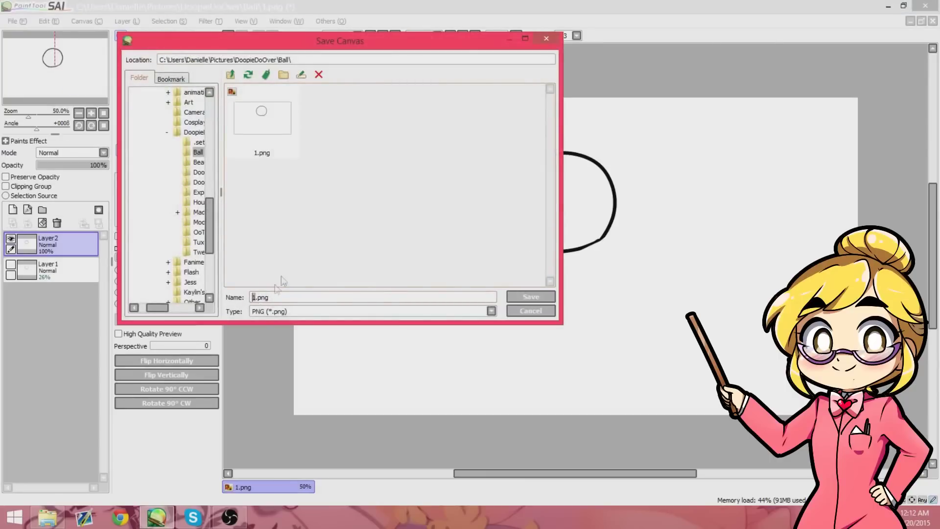
{"action": "type", "text": "2"}
{"action": "key", "text": "Return"}
{"action": "key", "text": "Return"}
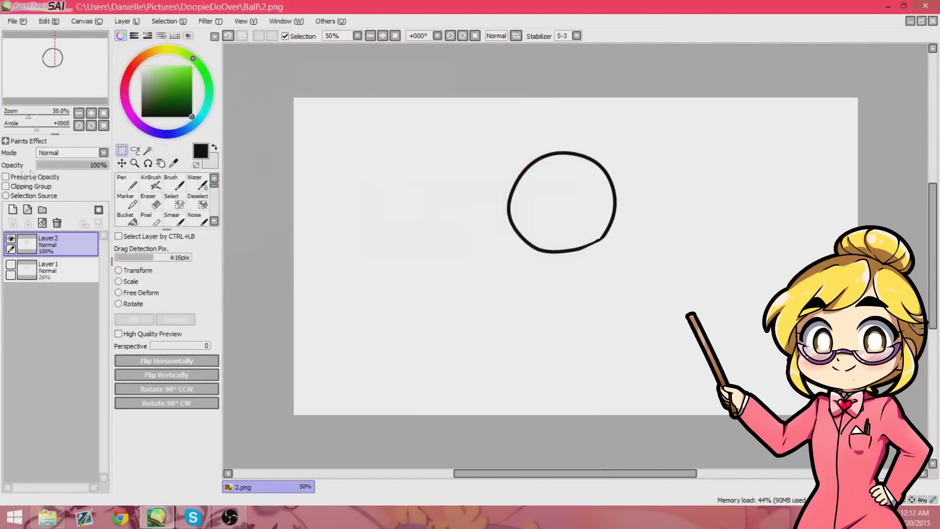
Step: Reduce Layer2's opacity to 27% and draw a third ball outline, lower down, on a new layer
{"action": "left_click_drag", "start_coordinate": [67, 168], "coordinate": [57, 166]}
{"action": "left_click", "coordinate": [127, 183]}
{"action": "left_click", "coordinate": [13, 209]}
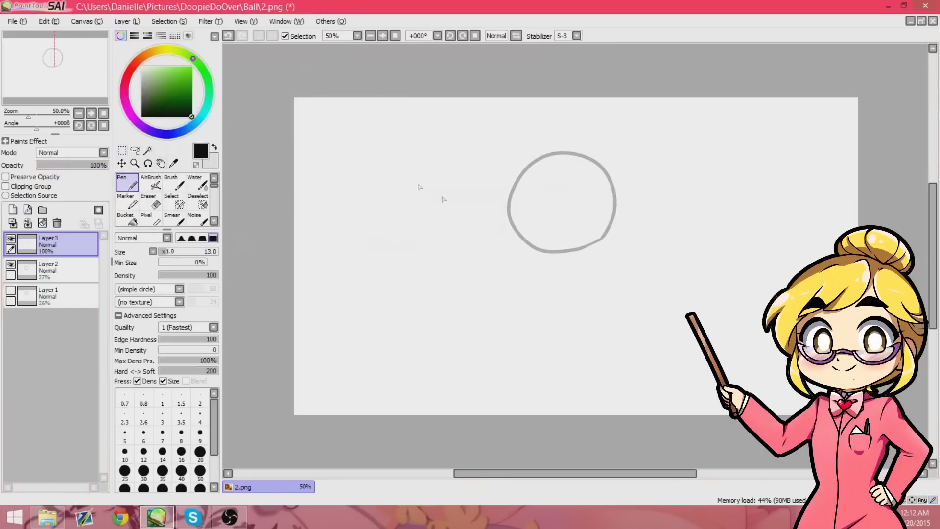
{"action": "mouse_move", "coordinate": [603, 279]}
{"action": "left_mouse_down"}
{"action": "mouse_move", "coordinate": [540, 201]}
{"action": "mouse_move", "coordinate": [575, 296]}
{"action": "mouse_move", "coordinate": [613, 264]}
{"action": "left_mouse_up"}
{"action": "key", "text": "e"}
Step: Hide Layer2 and save the third frame as 3.png in the Ball folder
{"action": "left_click", "coordinate": [10, 264]}
{"action": "left_click", "coordinate": [17, 21]}
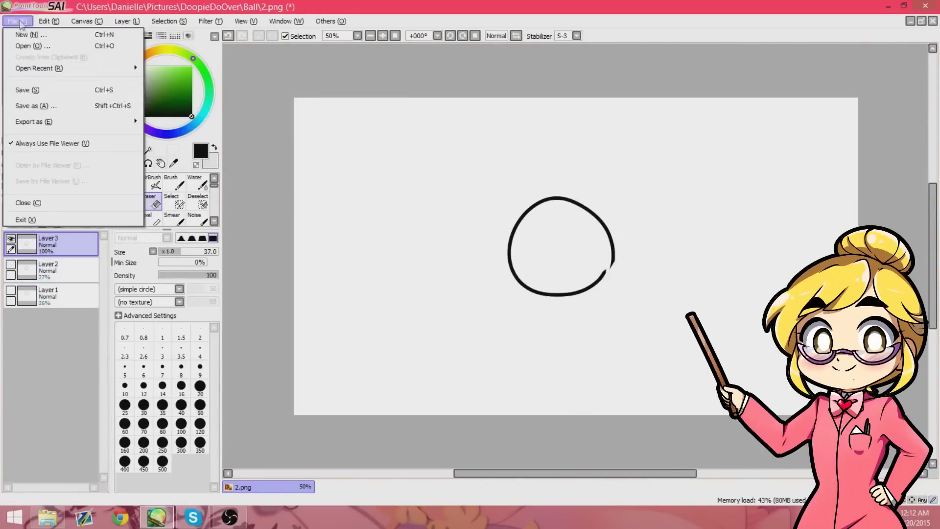
{"action": "left_click", "coordinate": [31, 106]}
{"action": "type", "text": "3"}
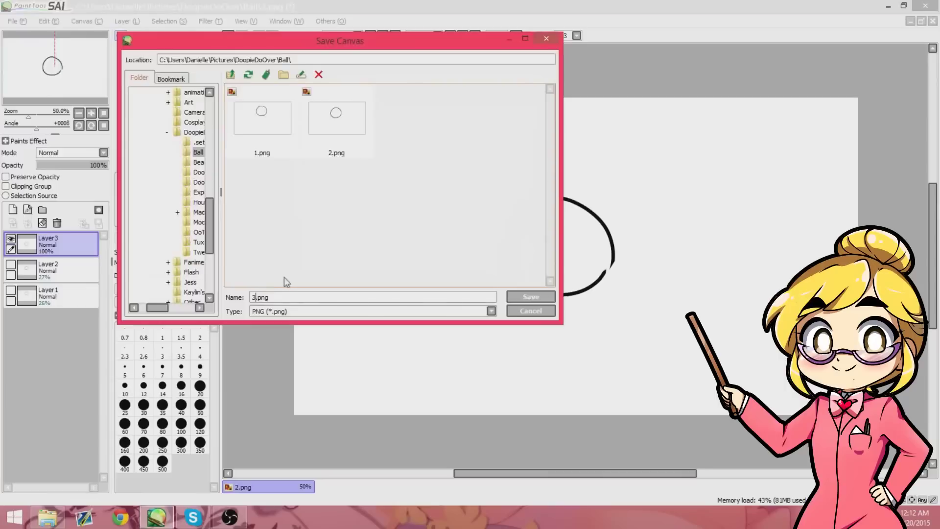
{"action": "key", "text": "Return"}
{"action": "key", "text": "Return"}
Step: Reduce Layer3's opacity to 34% and add a new layer above it for the fourth frame
{"action": "left_click", "coordinate": [61, 166]}
{"action": "left_click", "coordinate": [13, 210]}
{"action": "key", "text": "n"}
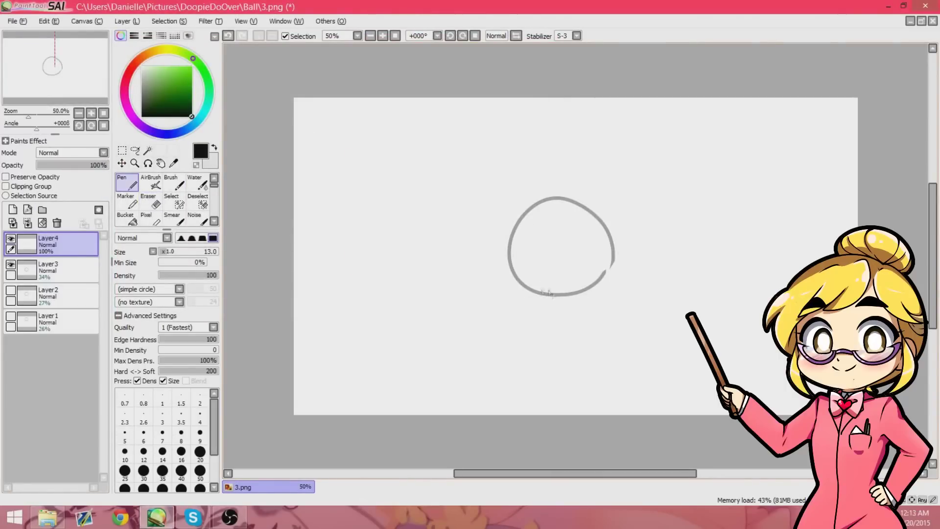
Step: Draw a squashed ball with a flat base line just below the faded third ball, redoing the line as needed, and hide Layer3
{"action": "key", "text": "ctrl+z"}
{"action": "left_click_drag", "start_coordinate": [530, 297], "coordinate": [607, 288]}
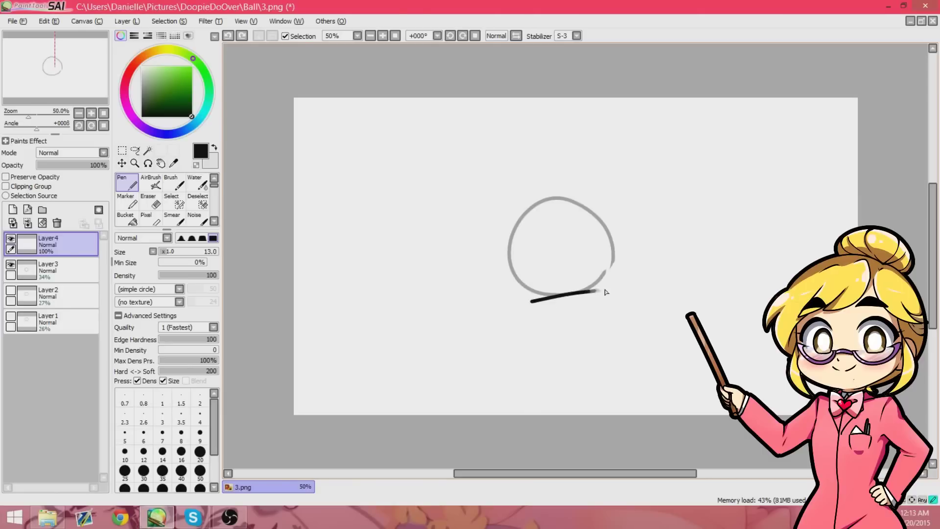
{"action": "left_click", "coordinate": [228, 36]}
{"action": "left_click_drag", "start_coordinate": [519, 300], "coordinate": [603, 305]}
{"action": "left_click", "coordinate": [228, 36]}
{"action": "left_click_drag", "start_coordinate": [516, 307], "coordinate": [611, 303]}
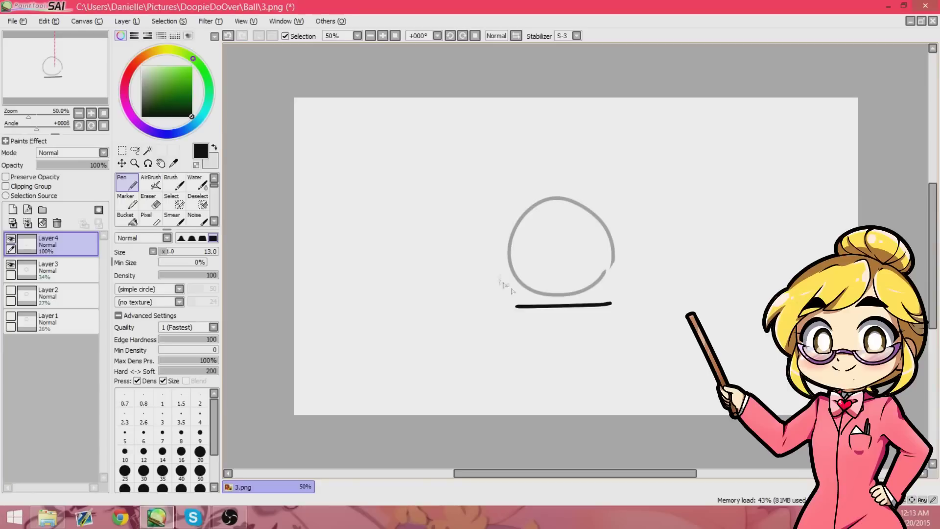
{"action": "mouse_move", "coordinate": [517, 304]}
{"action": "left_mouse_down"}
{"action": "mouse_move", "coordinate": [529, 250]}
{"action": "mouse_move", "coordinate": [599, 259]}
{"action": "mouse_move", "coordinate": [608, 303]}
{"action": "left_mouse_up"}
{"action": "left_click", "coordinate": [11, 264]}
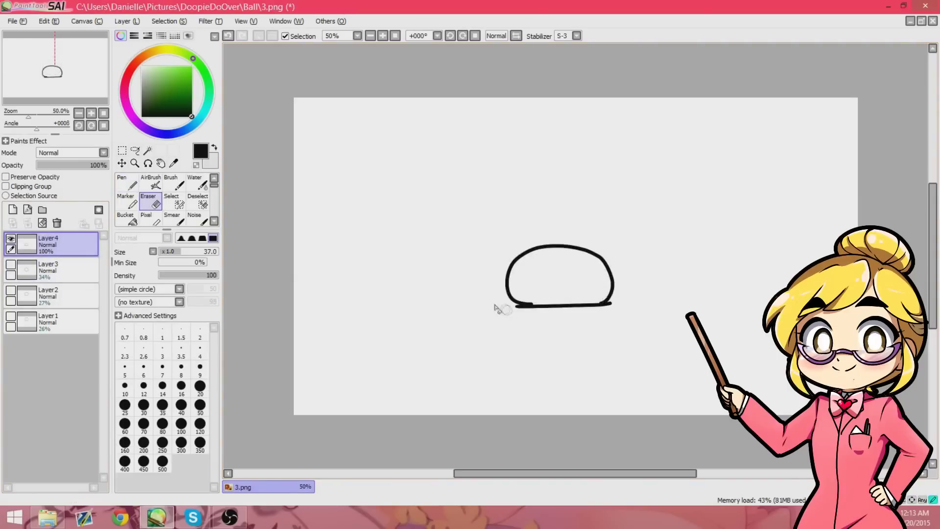
Step: Erase the overhanging ends of the squashed ball's base line and save the frame as 4.png in the Ball folder
{"action": "left_click", "coordinate": [150, 201]}
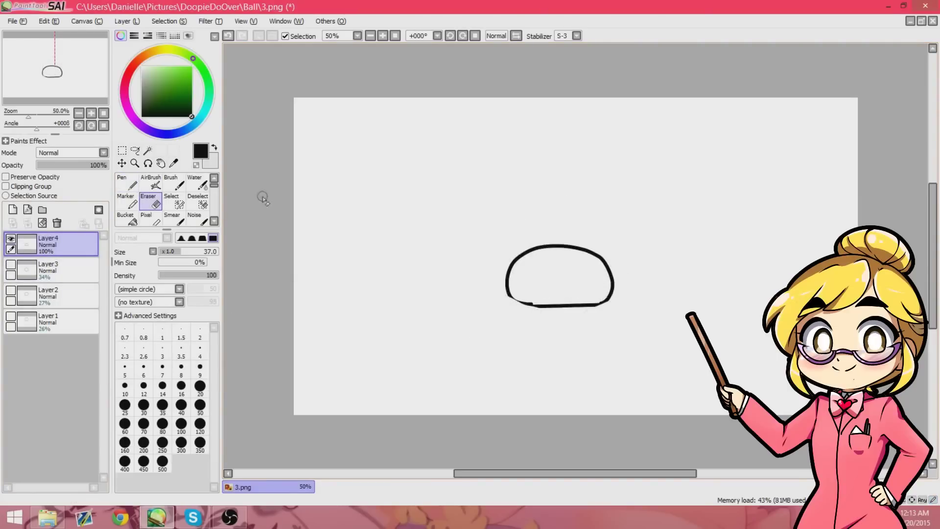
{"action": "left_click", "coordinate": [17, 21]}
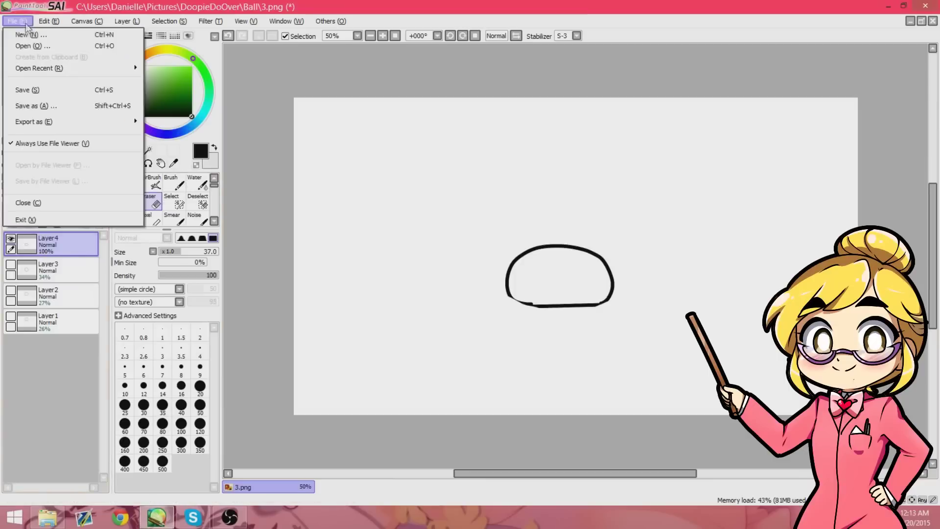
{"action": "left_click", "coordinate": [15, 103]}
{"action": "type", "text": "4.png"}
{"action": "key", "text": "Return"}
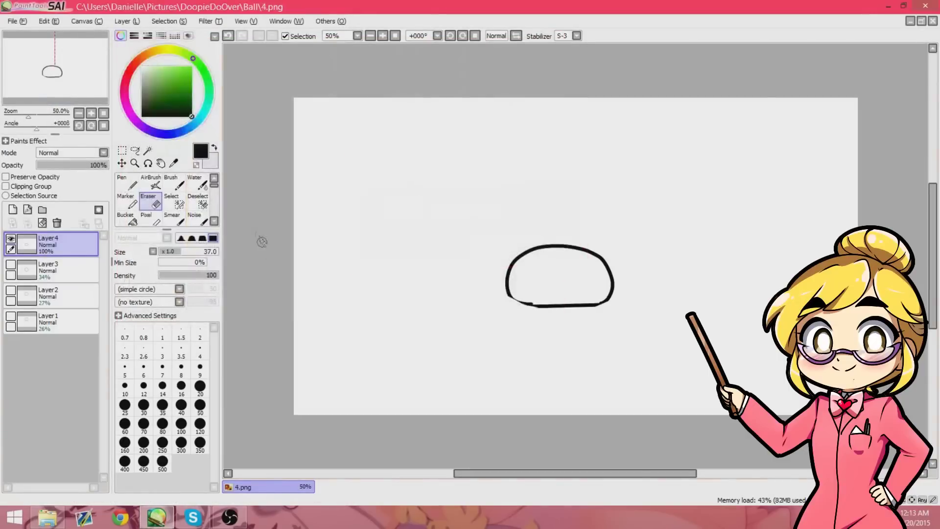
Step: Reduce Layer4's opacity to 19% and add a new layer above it for drawing the fifth frame with the Pen
{"action": "left_click_drag", "start_coordinate": [63, 165], "coordinate": [50, 165]}
{"action": "left_click", "coordinate": [13, 210]}
{"action": "left_click", "coordinate": [126, 182]}
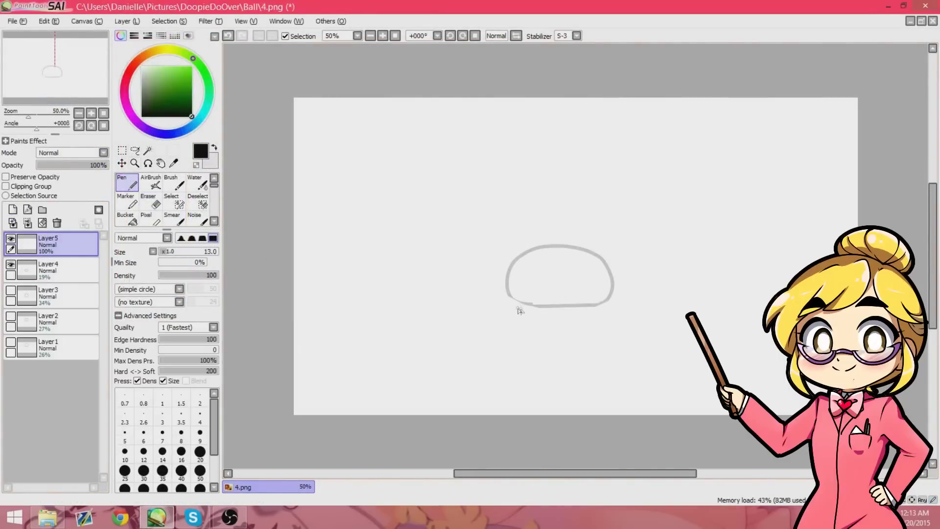
Step: Draw a flatter, wider ball outline sharing the faded ball's base, undoing and redrawing the top curve higher
{"action": "mouse_move", "coordinate": [509, 305]}
{"action": "left_mouse_down"}
{"action": "mouse_move", "coordinate": [577, 312]}
{"action": "mouse_move", "coordinate": [602, 303]}
{"action": "left_mouse_up"}
{"action": "mouse_move", "coordinate": [509, 307]}
{"action": "left_mouse_down"}
{"action": "mouse_move", "coordinate": [512, 289]}
{"action": "mouse_move", "coordinate": [595, 287]}
{"action": "mouse_move", "coordinate": [605, 303]}
{"action": "left_mouse_up"}
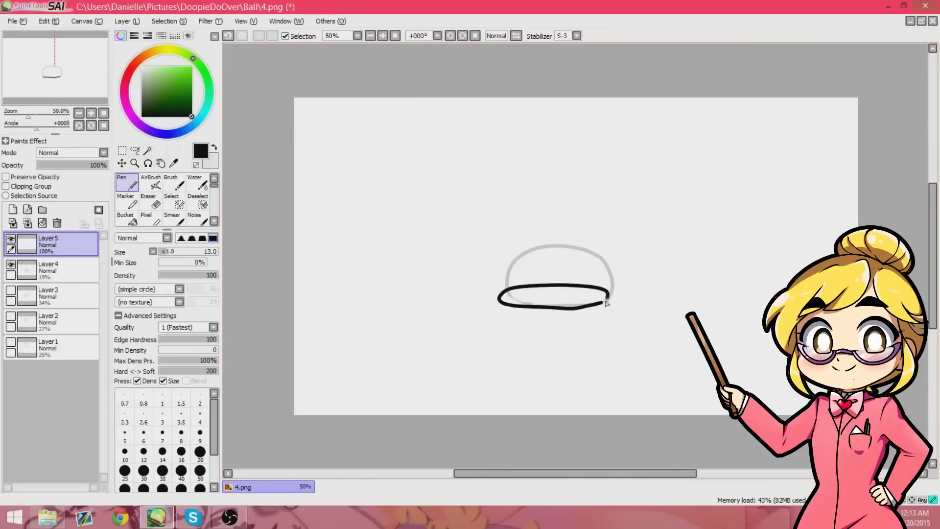
{"action": "left_click", "coordinate": [228, 36]}
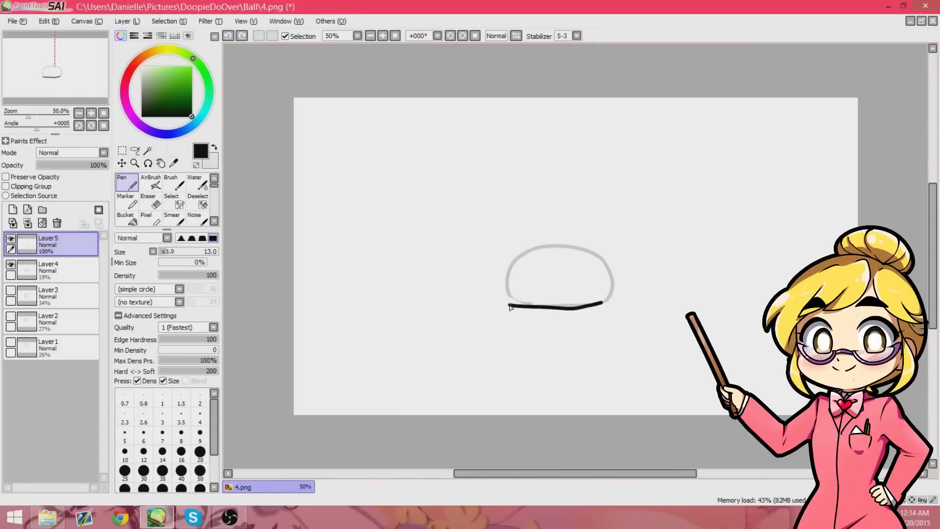
{"action": "mouse_move", "coordinate": [510, 306]}
{"action": "left_mouse_down"}
{"action": "mouse_move", "coordinate": [499, 288]}
{"action": "mouse_move", "coordinate": [530, 272]}
{"action": "mouse_move", "coordinate": [621, 280]}
{"action": "mouse_move", "coordinate": [617, 297]}
{"action": "mouse_move", "coordinate": [595, 308]}
{"action": "left_mouse_up"}
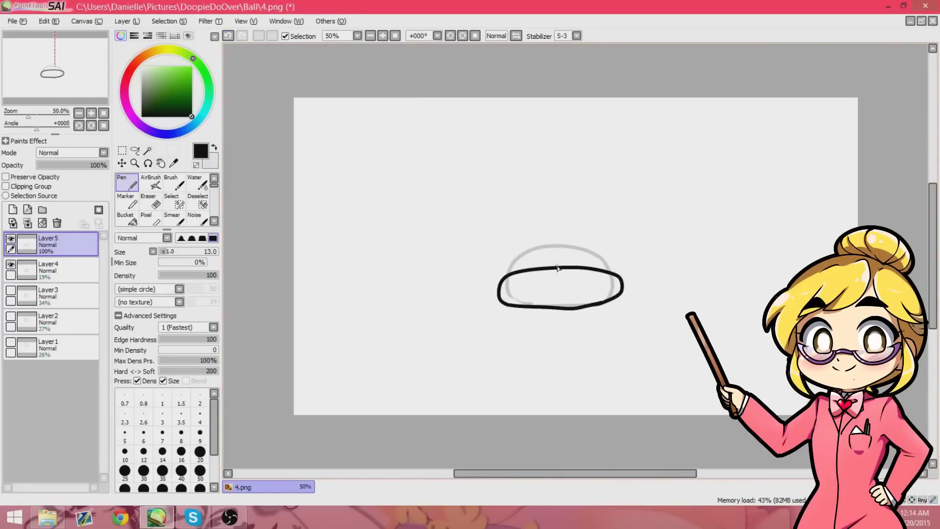
Step: Select the flattened ball, nudge it slightly up to line up with the faded ball's base, and deselect it
{"action": "left_click", "coordinate": [122, 151]}
{"action": "left_click_drag", "start_coordinate": [429, 183], "coordinate": [678, 353]}
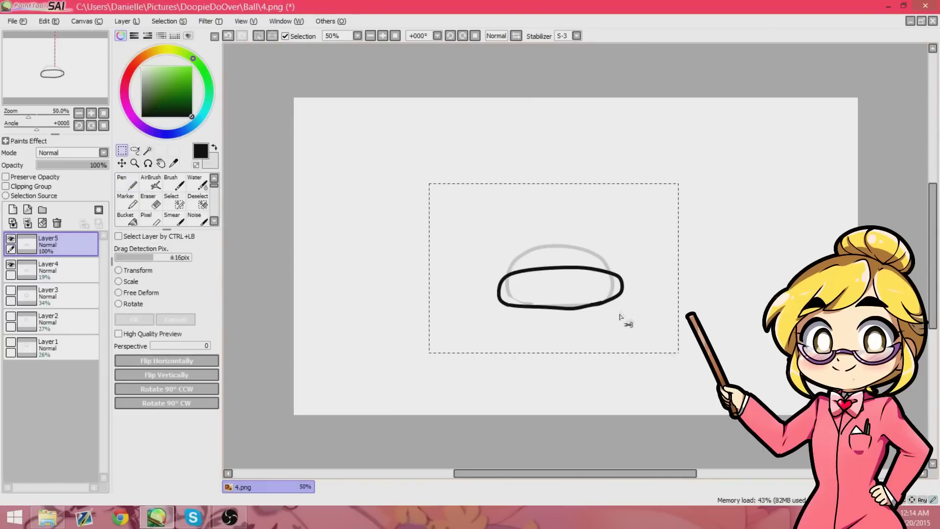
{"action": "mouse_move", "coordinate": [620, 315]}
{"action": "left_mouse_down"}
{"action": "mouse_move", "coordinate": [598, 313]}
{"action": "mouse_move", "coordinate": [615, 307]}
{"action": "left_mouse_up"}
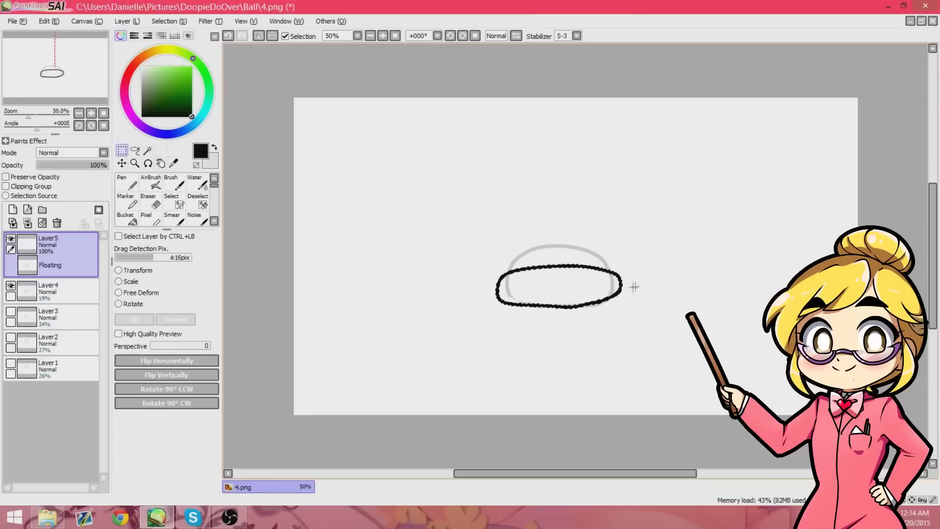
{"action": "key", "text": "ctrl+d"}
{"action": "left_click_drag", "start_coordinate": [370, 191], "coordinate": [685, 346]}
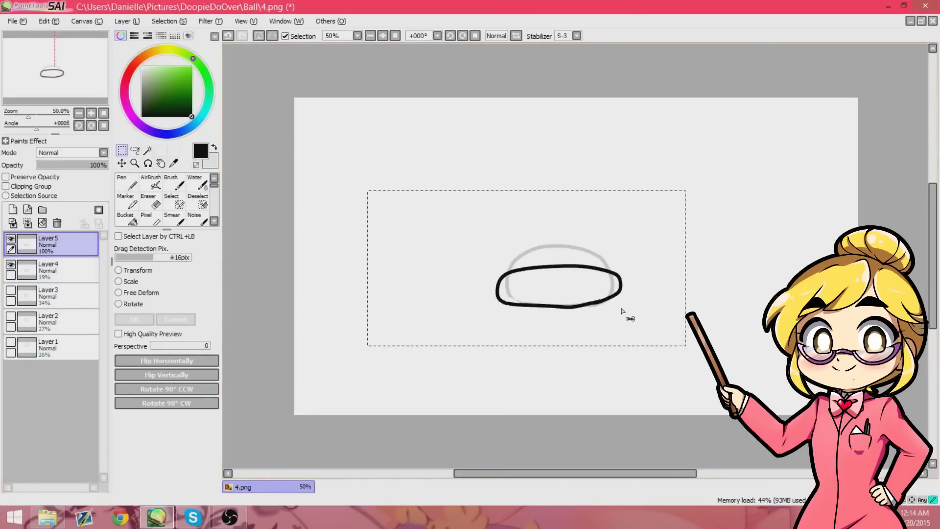
{"action": "left_click_drag", "start_coordinate": [622, 311], "coordinate": [622, 311]}
{"action": "key", "text": "ctrl+d"}
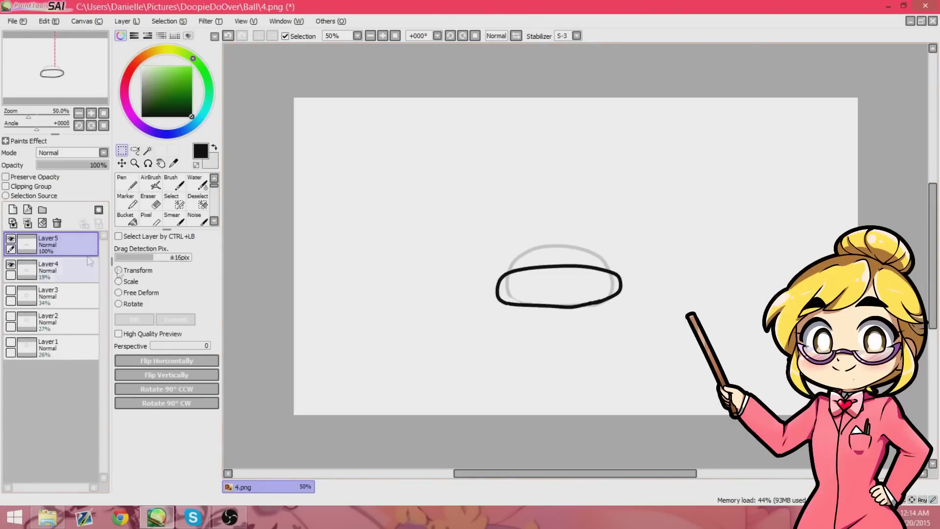
Step: Hide Layer4 and save the fifth frame as 5.png in the Ball folder with the 24bpp RGB pixel format
{"action": "left_click", "coordinate": [10, 265]}
{"action": "left_click", "coordinate": [17, 21]}
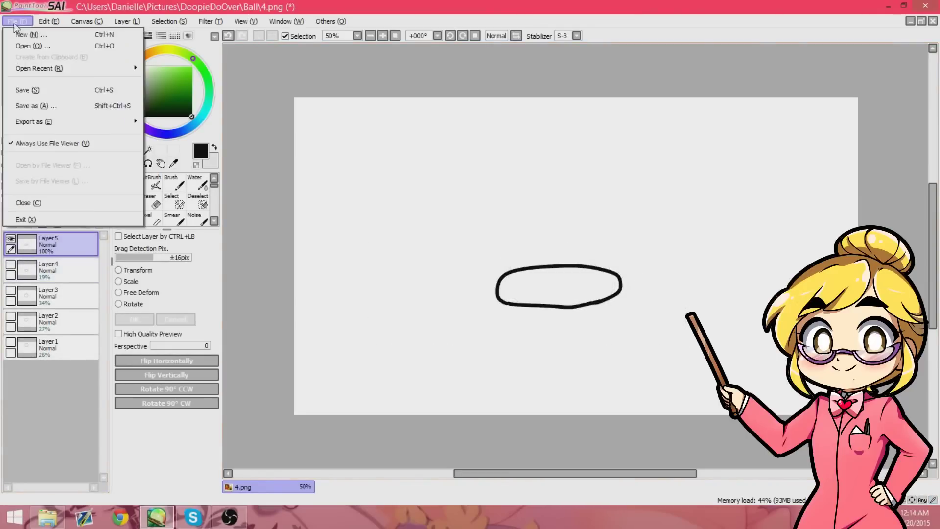
{"action": "left_click", "coordinate": [39, 102]}
{"action": "left_click", "coordinate": [255, 297]}
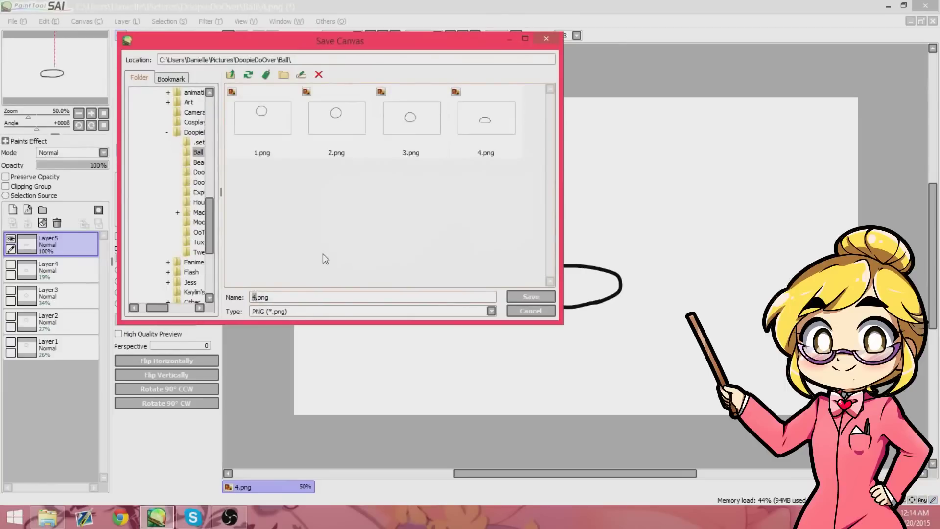
{"action": "key", "text": "Return"}
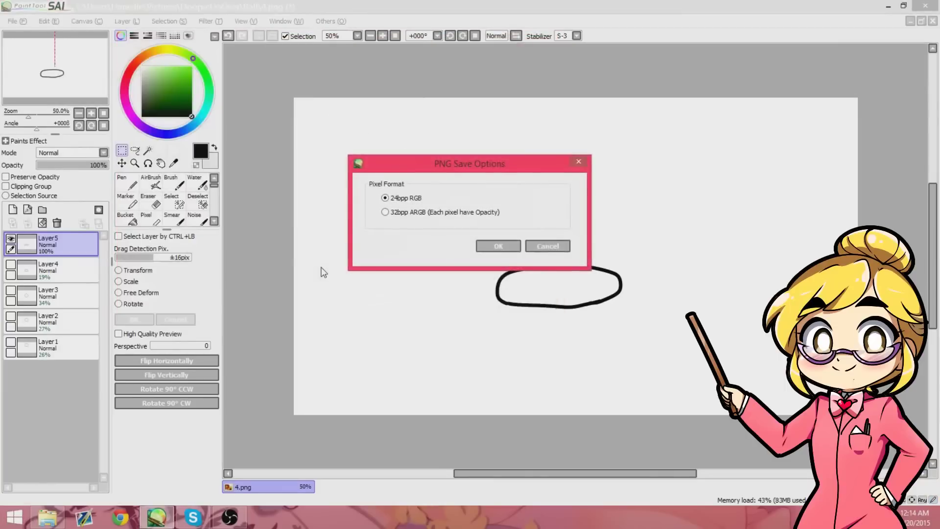
{"action": "key", "text": "Return"}
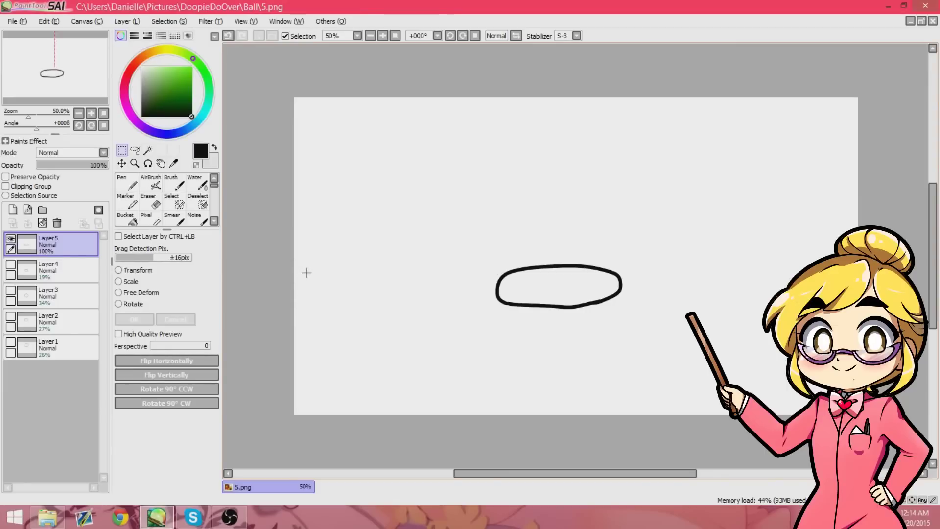
Step: Show Layer1, hide Layer5, and raise Layer1's opacity to 100%
{"action": "mouse_move", "coordinate": [54, 68]}
{"action": "left_mouse_down"}
{"action": "mouse_move", "coordinate": [47, 61]}
{"action": "mouse_move", "coordinate": [55, 68]}
{"action": "left_mouse_up"}
{"action": "left_click", "coordinate": [10, 342]}
{"action": "left_click", "coordinate": [10, 241]}
{"action": "left_click", "coordinate": [59, 346]}
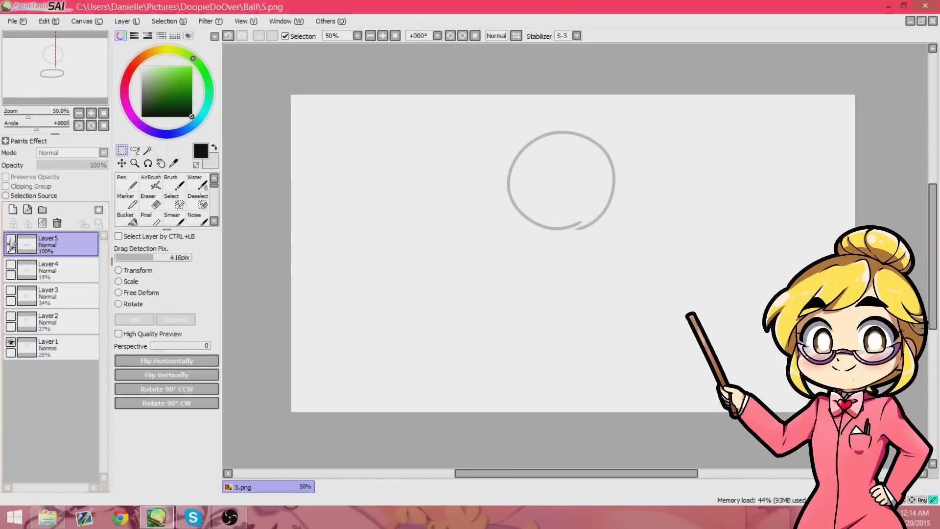
{"action": "left_click_drag", "start_coordinate": [59, 165], "coordinate": [109, 166]}
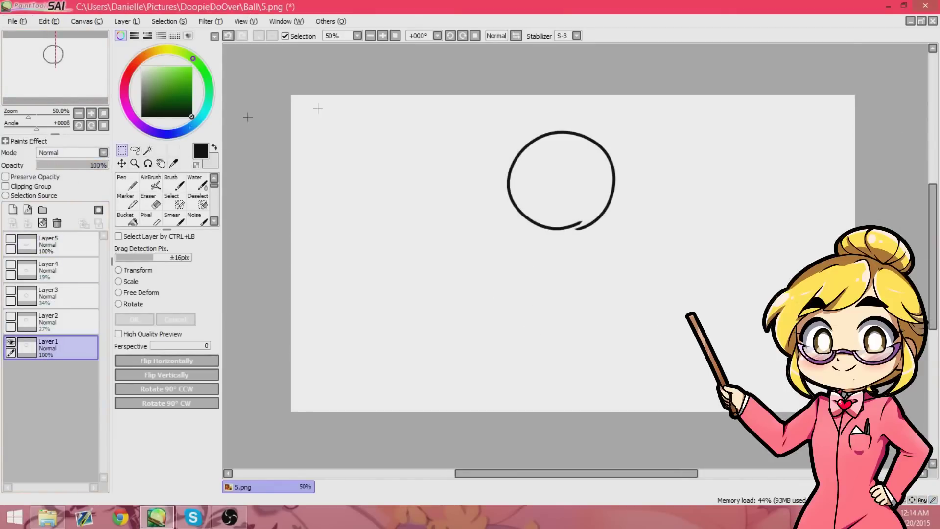
Step: Select the round ball on Layer1, nudge it slightly upward, and deselect it
{"action": "left_click_drag", "start_coordinate": [469, 116], "coordinate": [652, 250]}
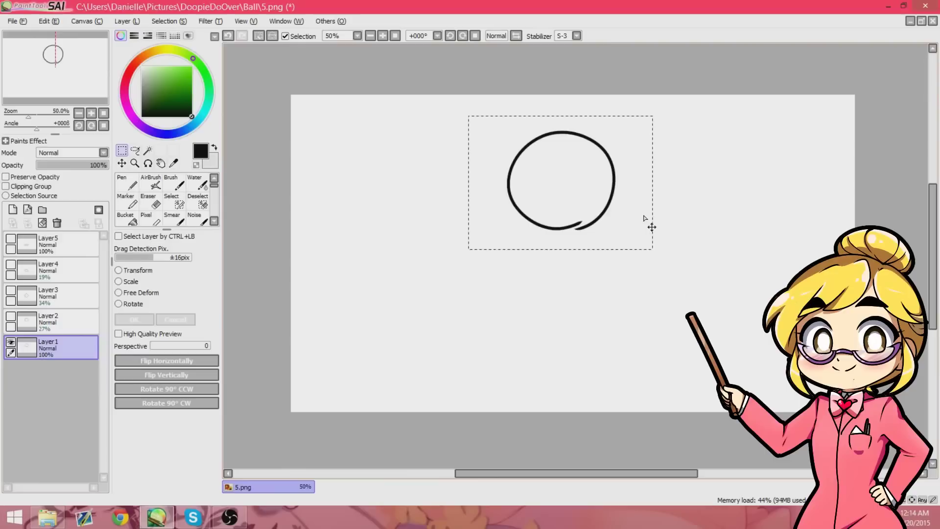
{"action": "key", "text": "ctrl+Up"}
{"action": "key", "text": "ctrl+Up"}
{"action": "key", "text": "ctrl+Up"}
{"action": "key", "text": "ctrl+Up"}
{"action": "key", "text": "ctrl+Up"}
{"action": "key", "text": "ctrl+Up"}
{"action": "key", "text": "ctrl+Up"}
{"action": "key", "text": "ctrl+Up"}
{"action": "key", "text": "ctrl+Up"}
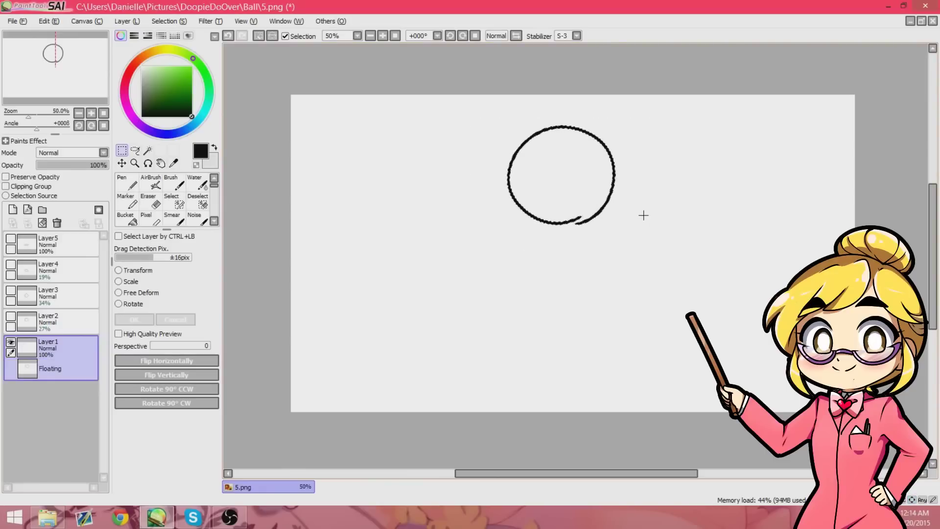
{"action": "key", "text": "ctrl+d"}
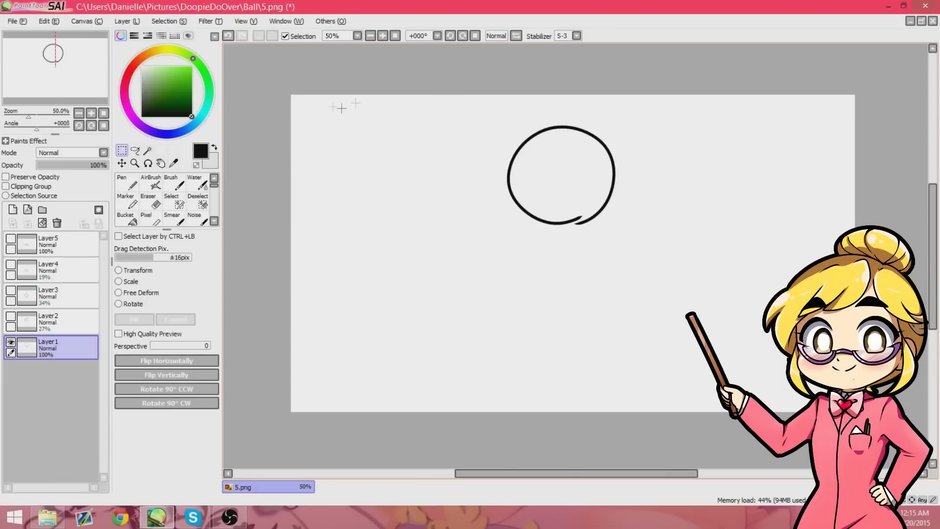
Step: Save the raised ball frame as 6.png in the Ball folder with the 24bpp RGB pixel format
{"action": "left_click", "coordinate": [17, 21]}
{"action": "left_click", "coordinate": [78, 106]}
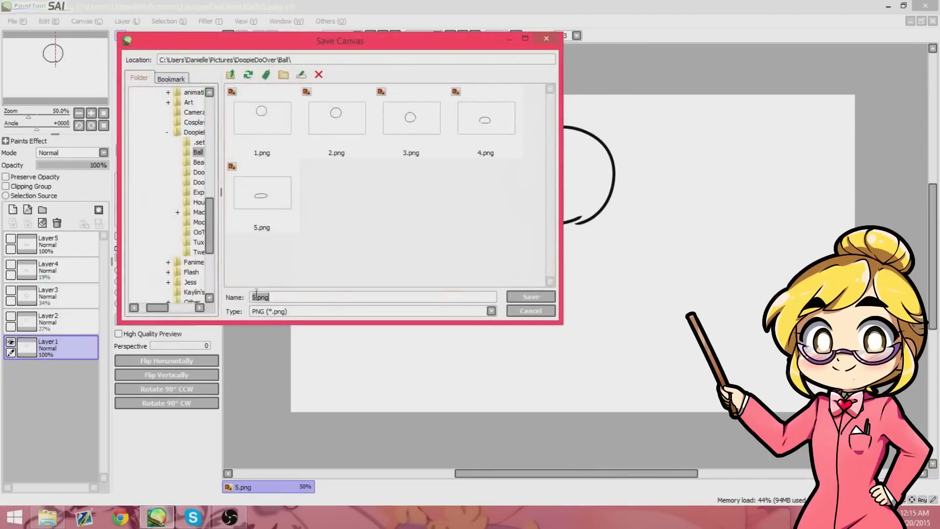
{"action": "left_click_drag", "start_coordinate": [256, 295], "coordinate": [251, 296]}
{"action": "key", "text": "Return"}
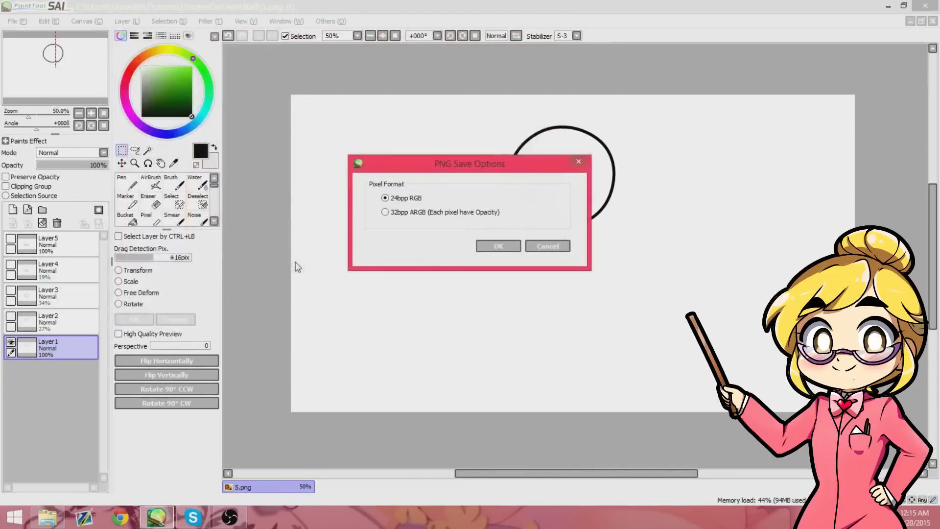
{"action": "key", "text": "Return"}
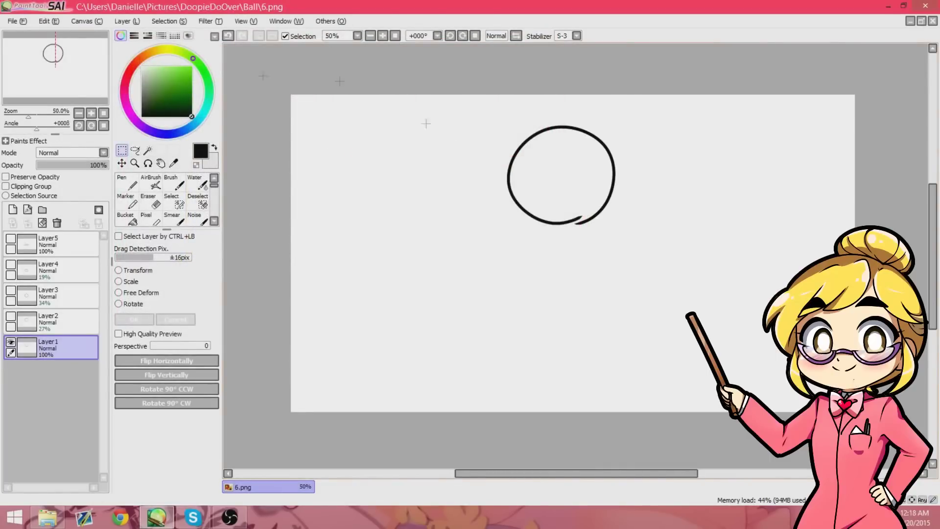
Step: Switch to Vegas Pro and create a project from the HD 1080-24p template with the frame rate set to 29.970 (NTSC)
{"action": "left_click", "coordinate": [888, 6]}
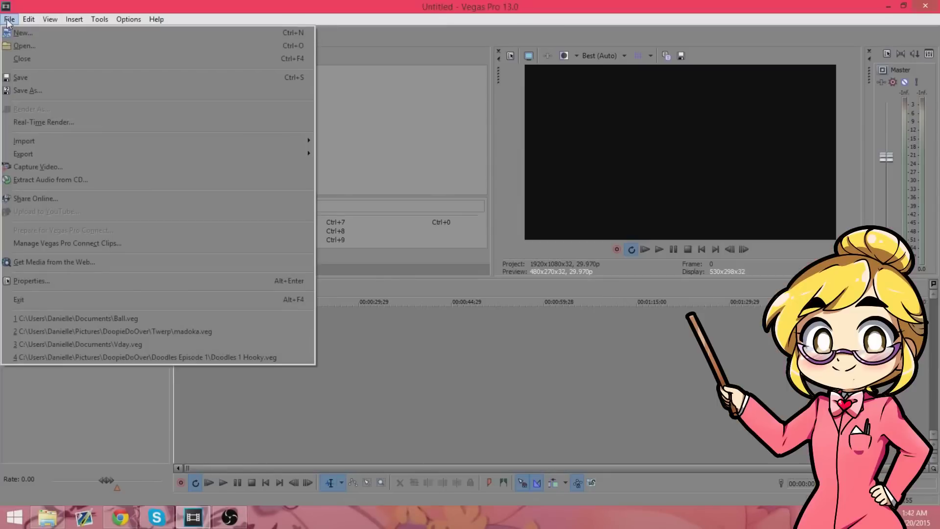
{"action": "left_click", "coordinate": [20, 28]}
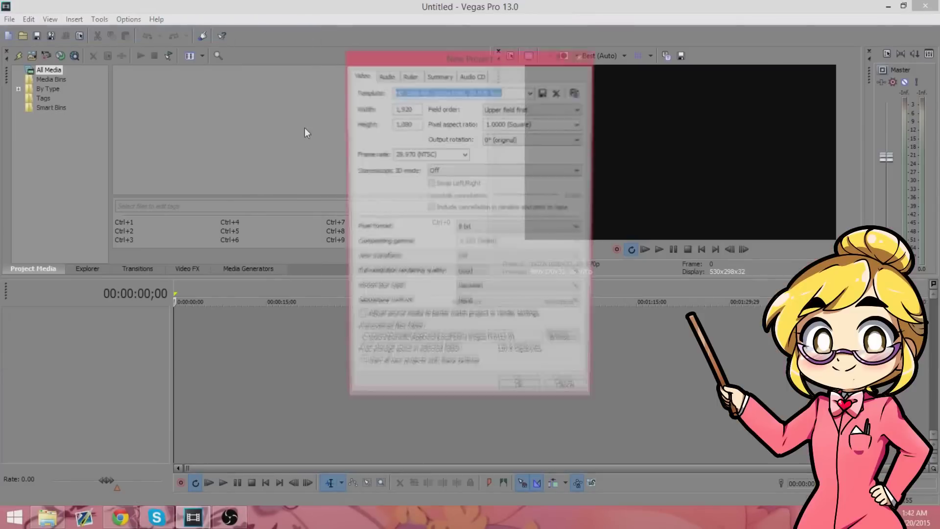
{"action": "left_click", "coordinate": [531, 92]}
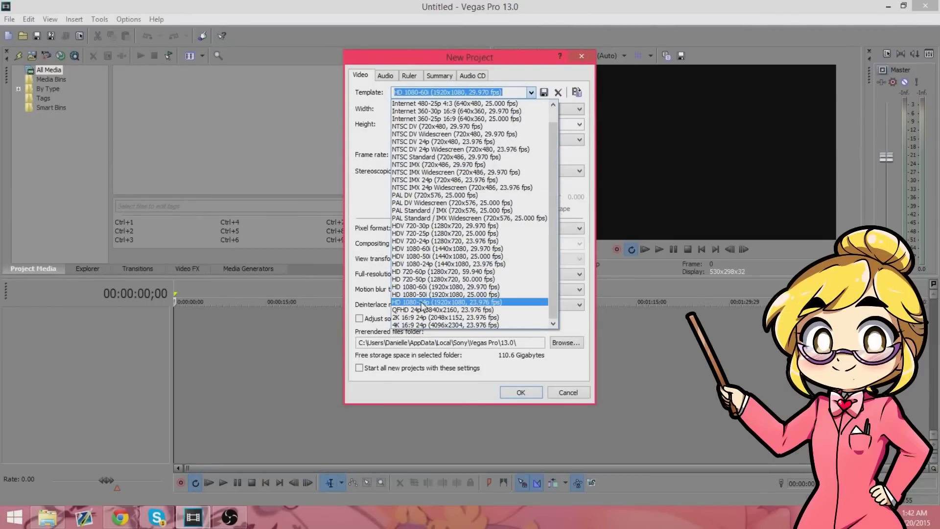
{"action": "left_click", "coordinate": [435, 302]}
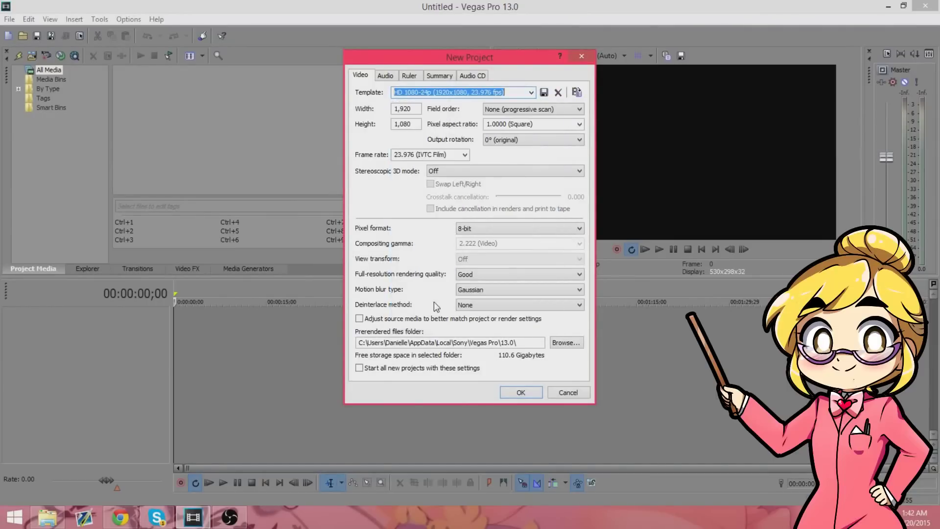
{"action": "left_click", "coordinate": [464, 155]}
{"action": "left_click", "coordinate": [421, 219]}
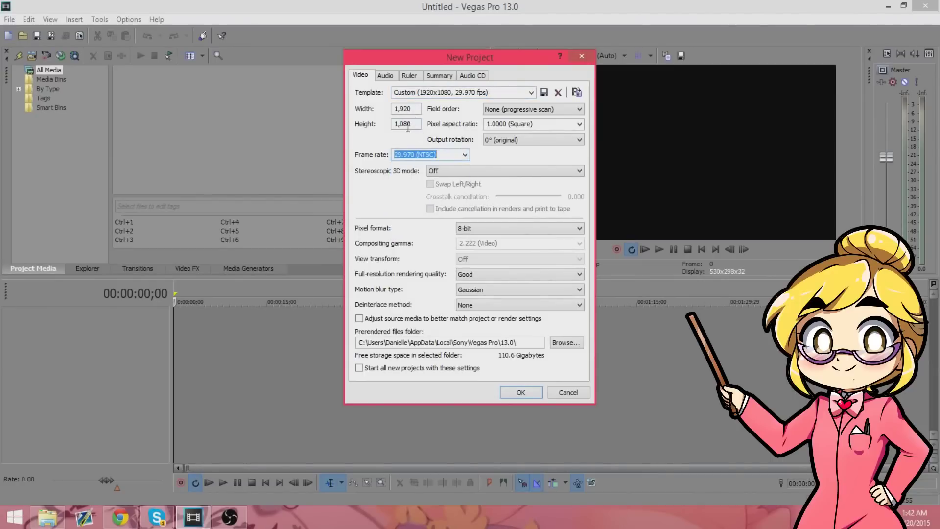
{"action": "left_click", "coordinate": [520, 393]}
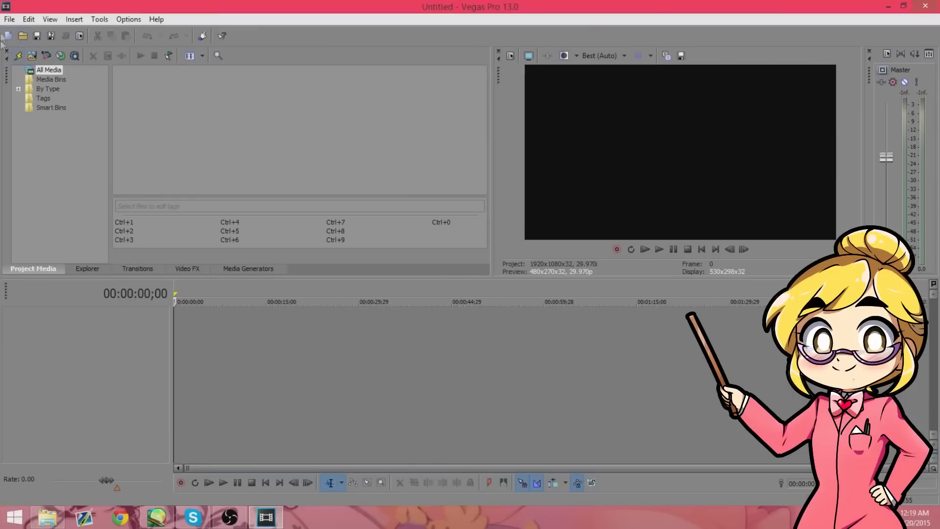
Step: Import images 1 to 6 from the Pictures\DoopieDoOver\Ball folder into the project media
{"action": "left_click", "coordinate": [31, 56]}
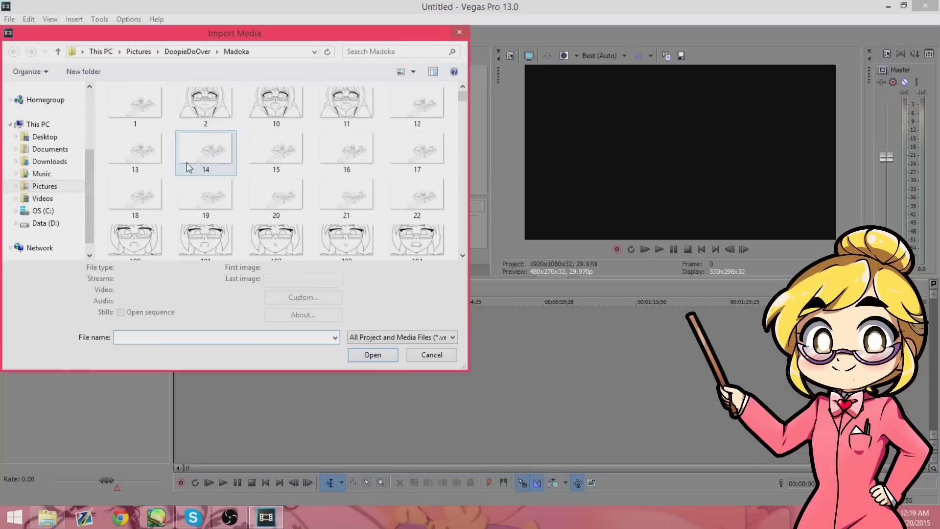
{"action": "left_click", "coordinate": [42, 189]}
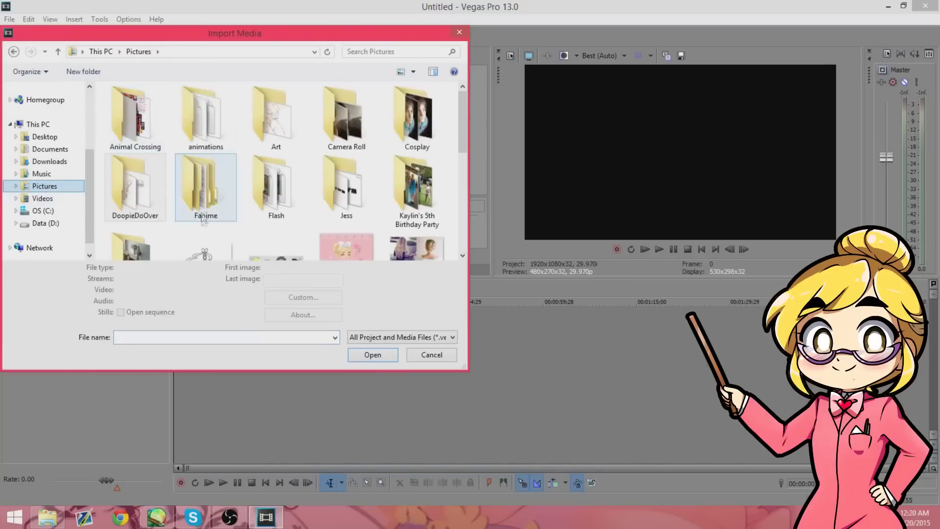
{"action": "double_click", "coordinate": [134, 189]}
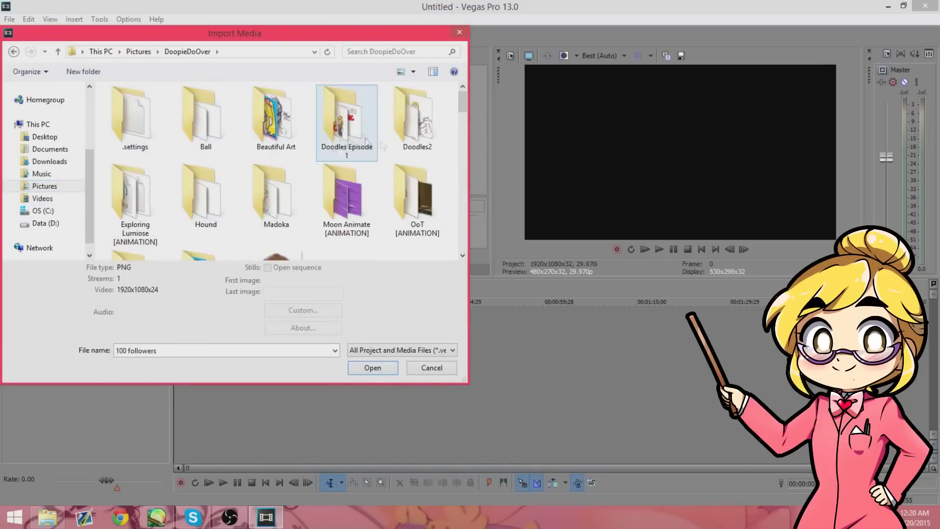
{"action": "double_click", "coordinate": [201, 122]}
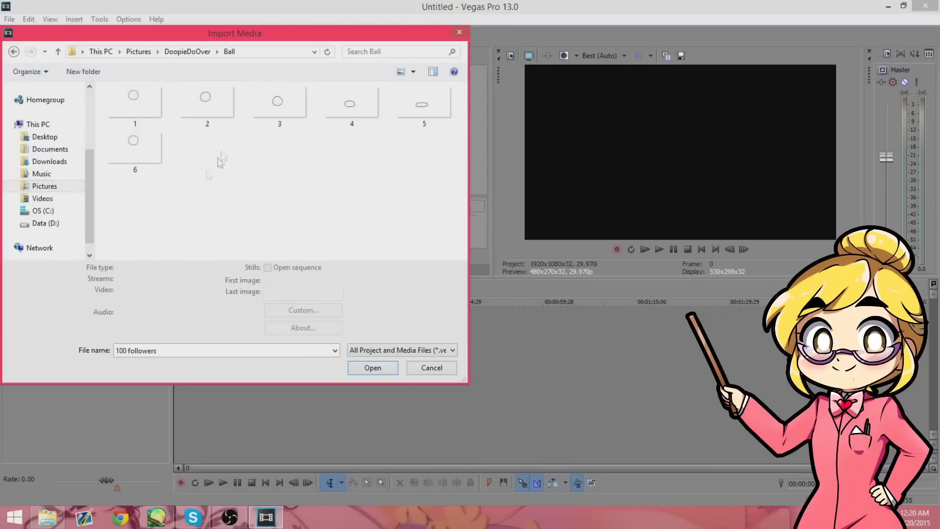
{"action": "left_click_drag", "start_coordinate": [105, 228], "coordinate": [450, 105]}
{"action": "left_click", "coordinate": [360, 366]}
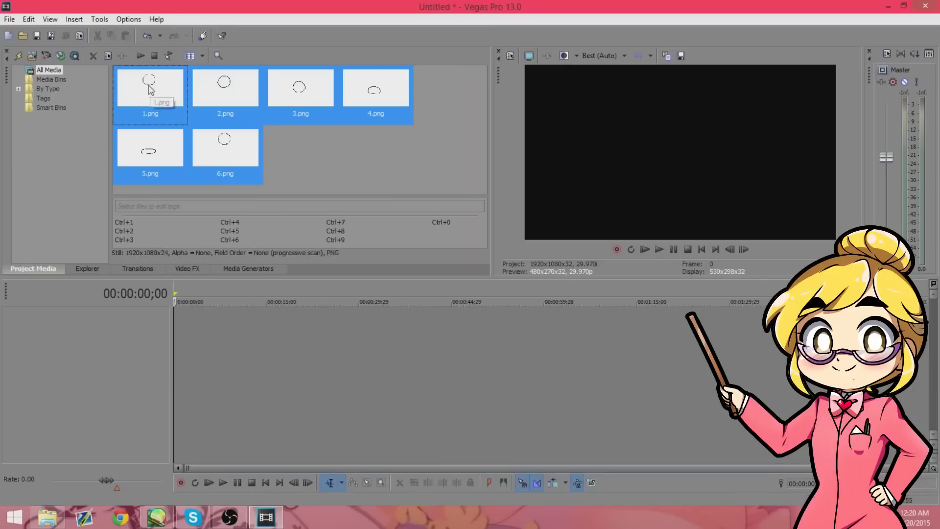
Step: Place the six imported ball images in sequence on a new video track at the start of the timeline
{"action": "left_click_drag", "start_coordinate": [152, 86], "coordinate": [230, 353]}
{"action": "left_click_drag", "start_coordinate": [164, 346], "coordinate": [169, 334]}
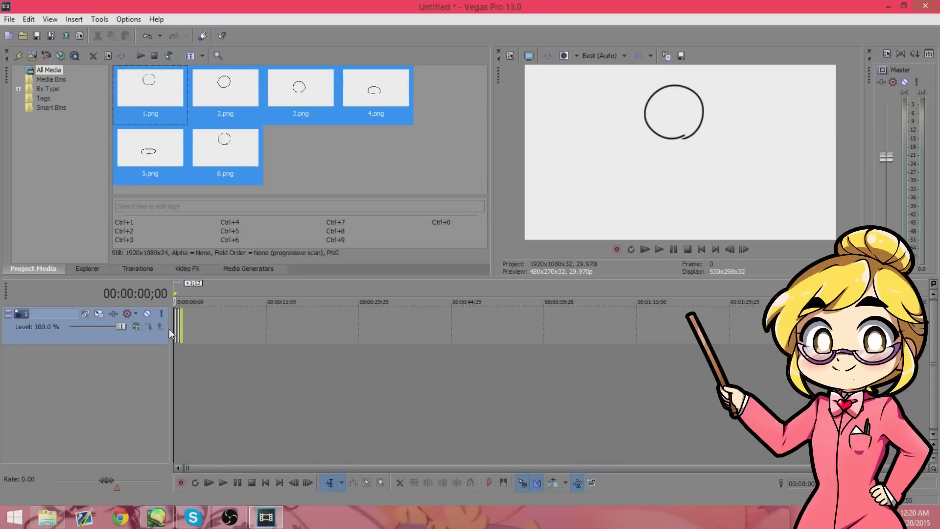
Step: Examine the new still image length setting in the Editing preferences and close the dialog without keeping any change
{"action": "left_click", "coordinate": [128, 20]}
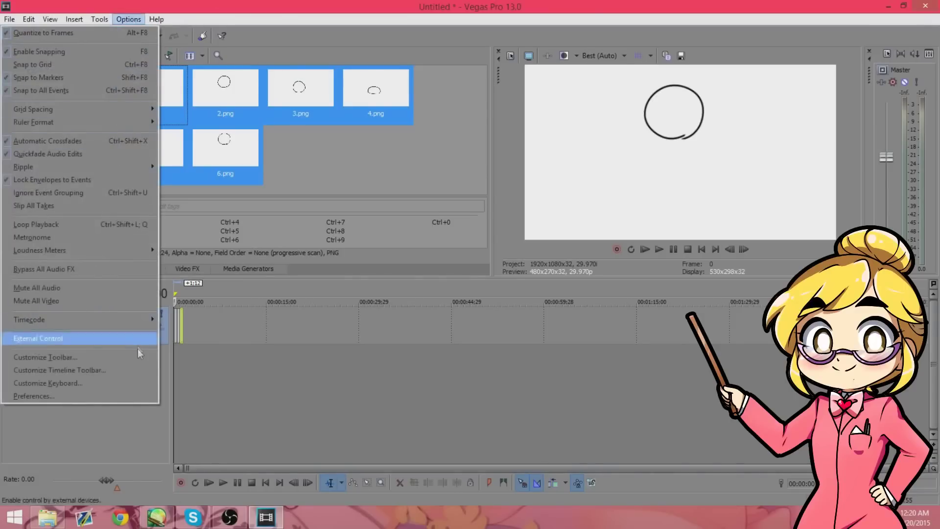
{"action": "left_click", "coordinate": [108, 396]}
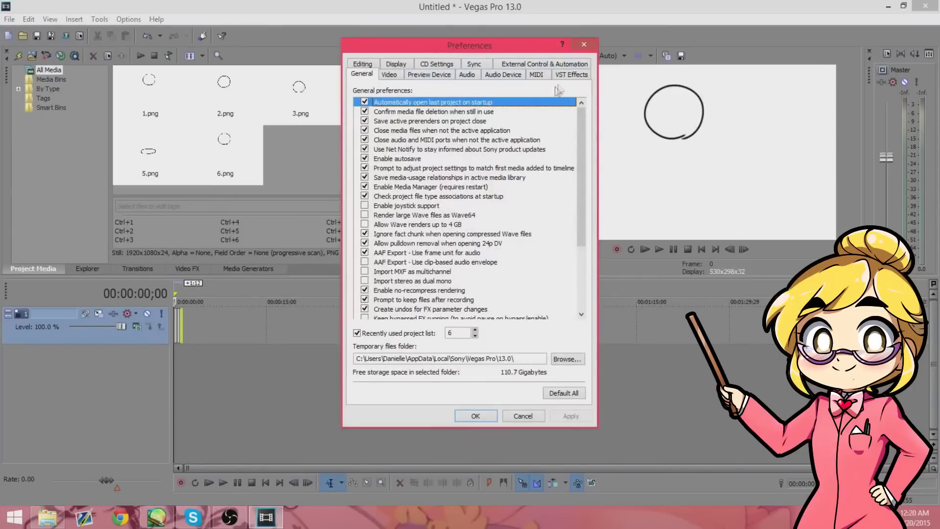
{"action": "left_click", "coordinate": [396, 65]}
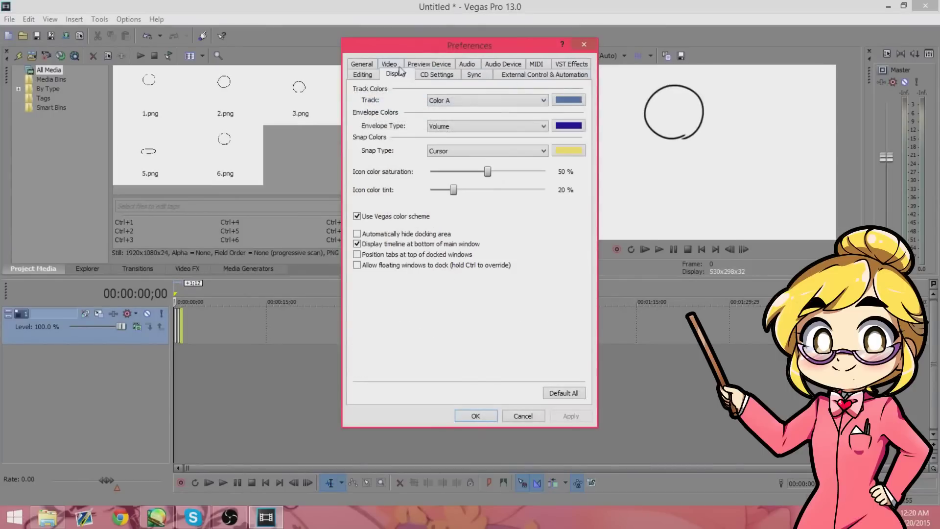
{"action": "left_click", "coordinate": [373, 77]}
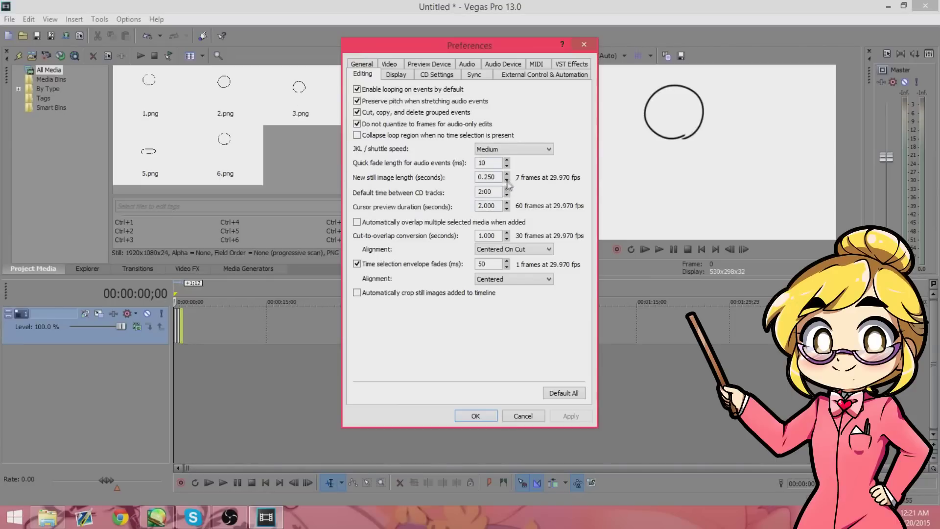
{"action": "left_click_drag", "start_coordinate": [508, 185], "coordinate": [508, 178]}
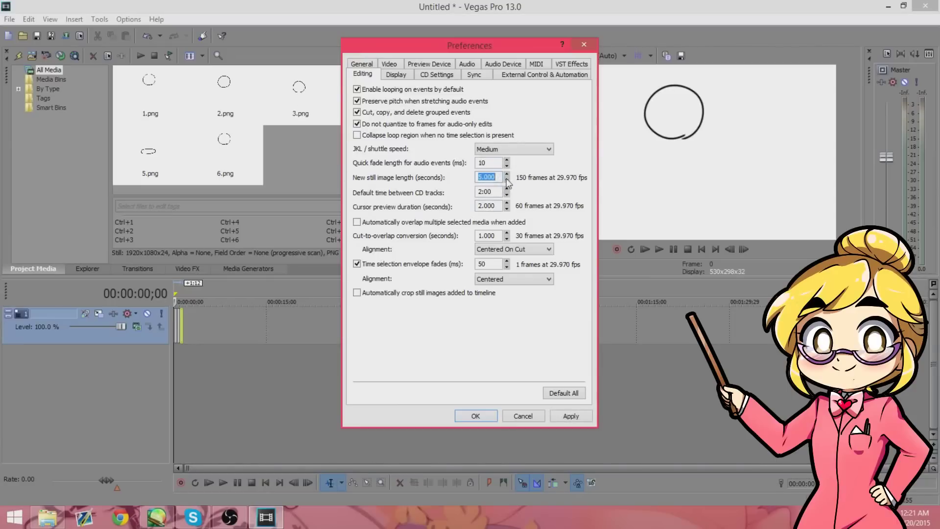
{"action": "left_click", "coordinate": [507, 182]}
{"action": "left_click", "coordinate": [533, 414]}
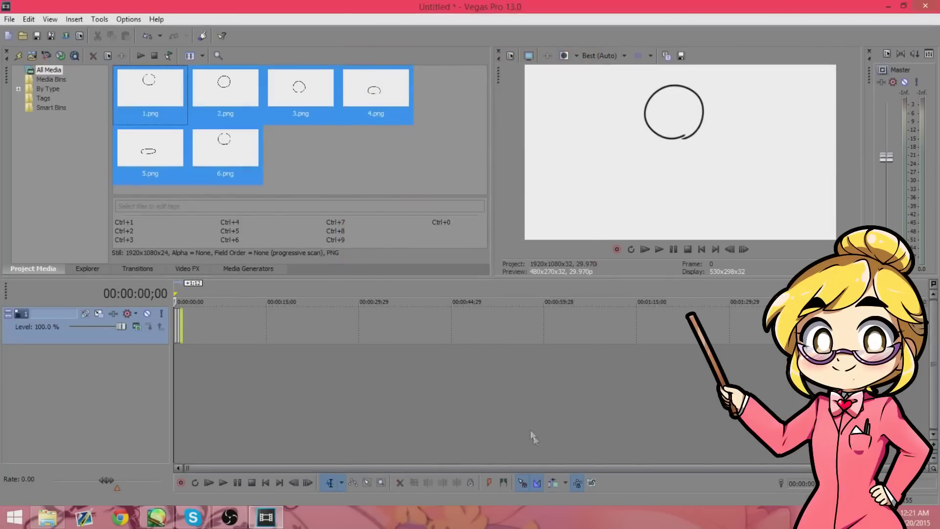
Step: Move the 6.png event about 23 frames further along the track to separate it from the other ball events
{"action": "left_click", "coordinate": [220, 361]}
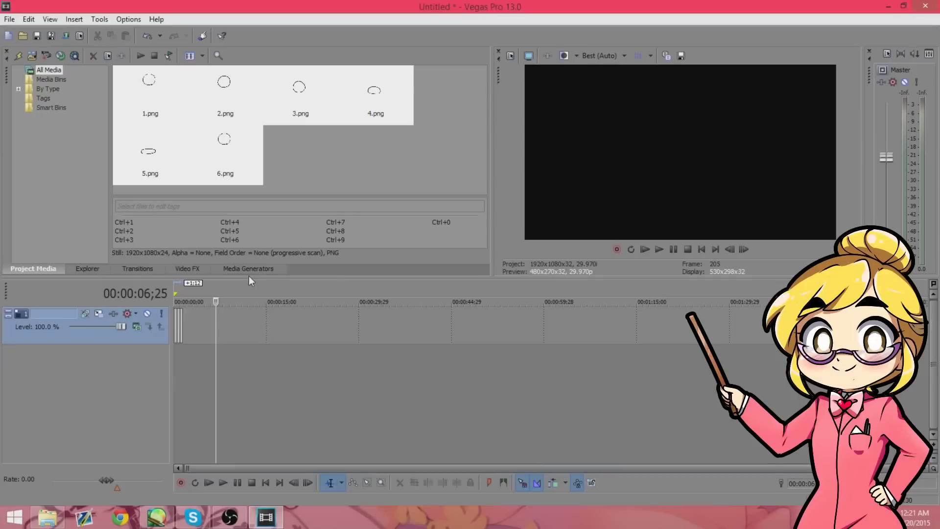
{"action": "scroll", "coordinate": [254, 430], "scroll_direction": "up", "scroll_amount": 5}
{"action": "right_click", "coordinate": [253, 425]}
{"action": "left_click", "coordinate": [251, 383]}
{"action": "scroll", "coordinate": [250, 384], "scroll_direction": "up", "scroll_amount": 4}
{"action": "scroll", "coordinate": [255, 393], "scroll_direction": "down", "scroll_amount": 2}
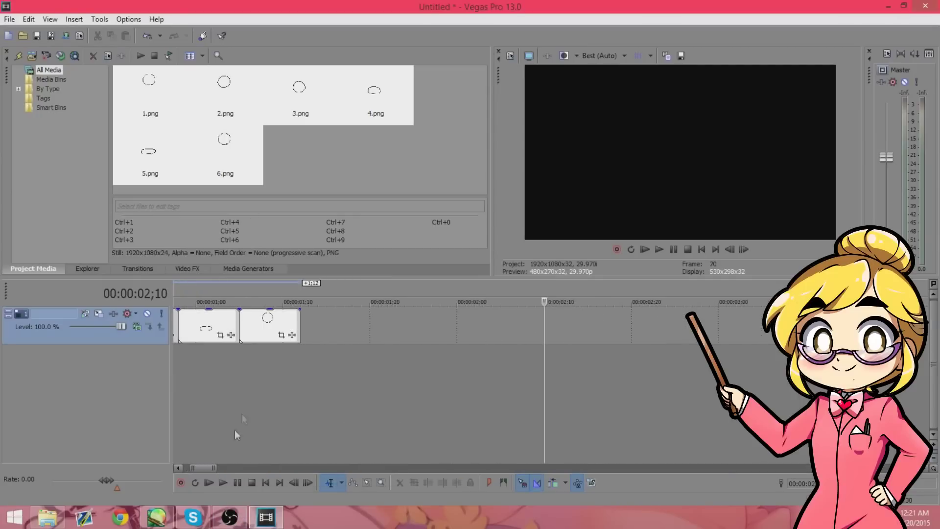
{"action": "left_click_drag", "start_coordinate": [199, 468], "coordinate": [181, 467]}
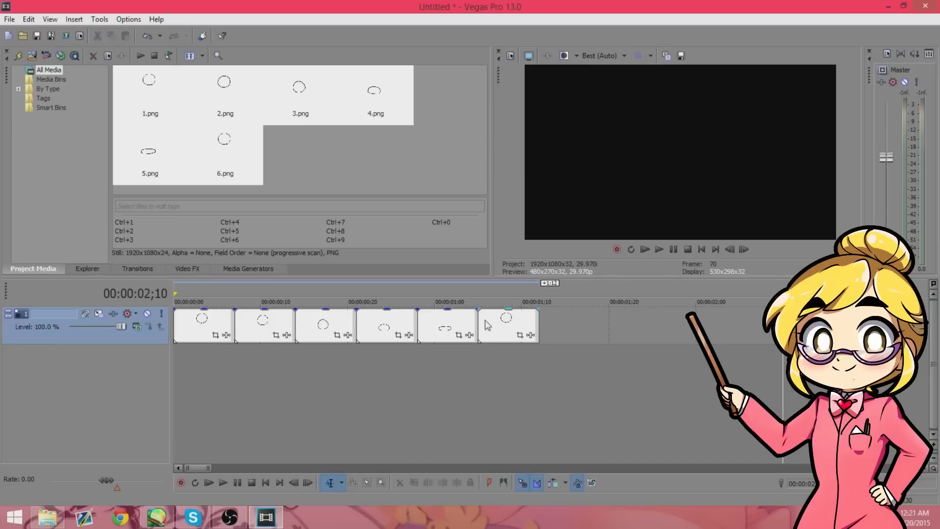
{"action": "left_click_drag", "start_coordinate": [493, 325], "coordinate": [693, 325]}
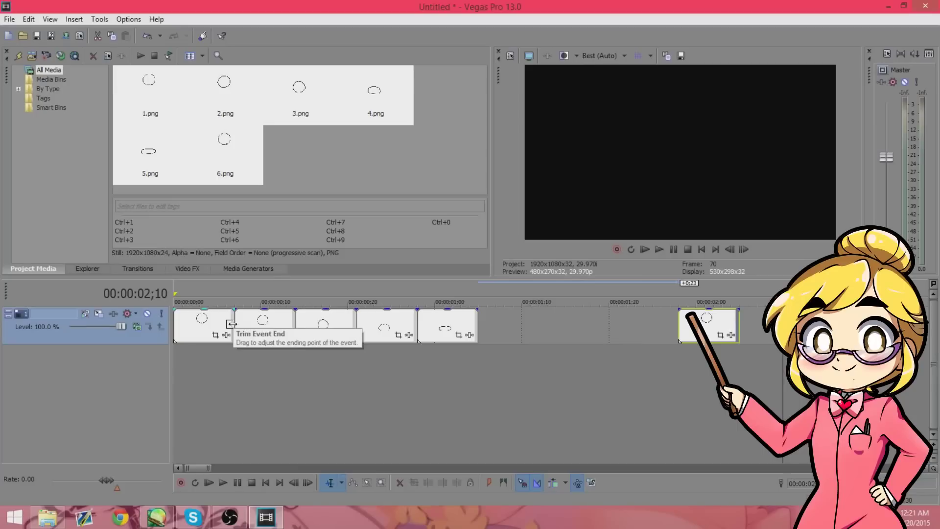
Step: Trim the 1.png event to two frames, place 2.png directly behind it and trim that to two frames as well
{"action": "left_click_drag", "start_coordinate": [232, 330], "coordinate": [180, 324]}
{"action": "left_click", "coordinate": [200, 332]}
{"action": "scroll", "coordinate": [202, 335], "scroll_direction": "up", "scroll_amount": 2}
{"action": "scroll", "coordinate": [207, 341], "scroll_direction": "up", "scroll_amount": 1}
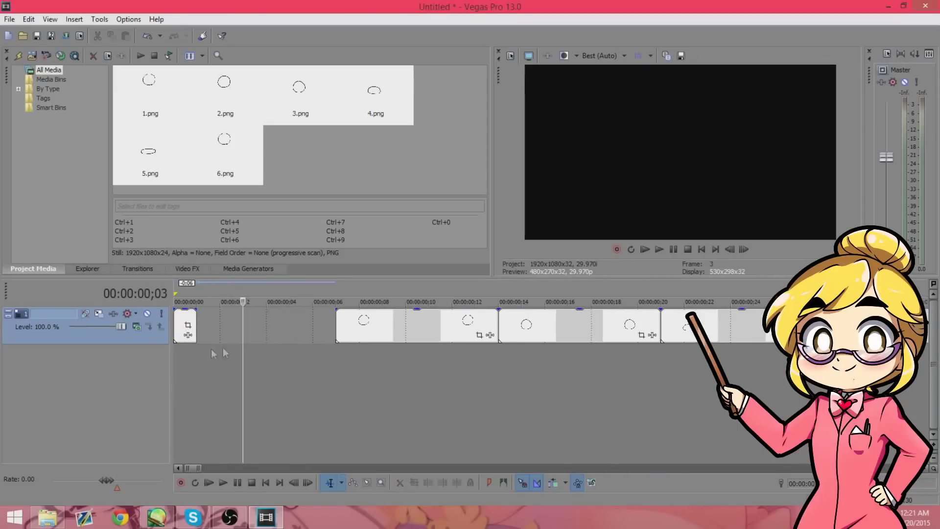
{"action": "left_click_drag", "start_coordinate": [387, 319], "coordinate": [248, 330]}
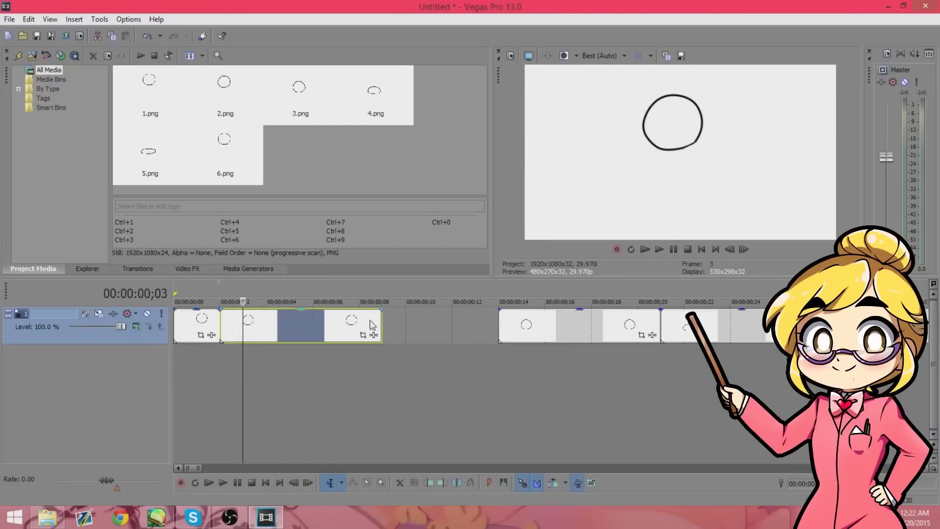
{"action": "left_click_drag", "start_coordinate": [372, 325], "coordinate": [255, 330]}
Step: Place the 3.png, 4.png and 5.png events directly one after another behind 2.png, each trimmed to two frames
{"action": "left_click_drag", "start_coordinate": [534, 339], "coordinate": [292, 330]}
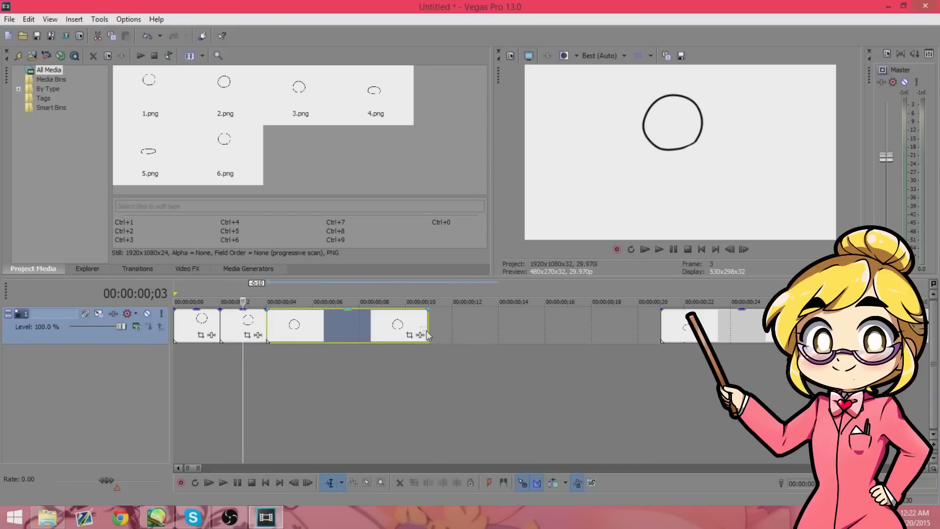
{"action": "left_click_drag", "start_coordinate": [427, 335], "coordinate": [301, 354]}
{"action": "left_click_drag", "start_coordinate": [665, 327], "coordinate": [303, 328]}
{"action": "left_click_drag", "start_coordinate": [483, 327], "coordinate": [358, 328]}
{"action": "left_click_drag", "start_coordinate": [849, 330], "coordinate": [387, 331]}
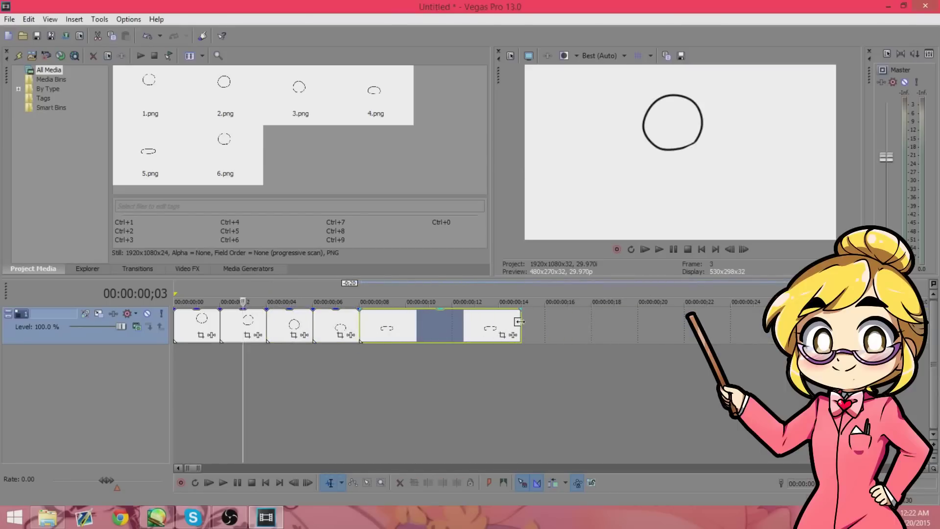
{"action": "left_click_drag", "start_coordinate": [519, 322], "coordinate": [405, 323]}
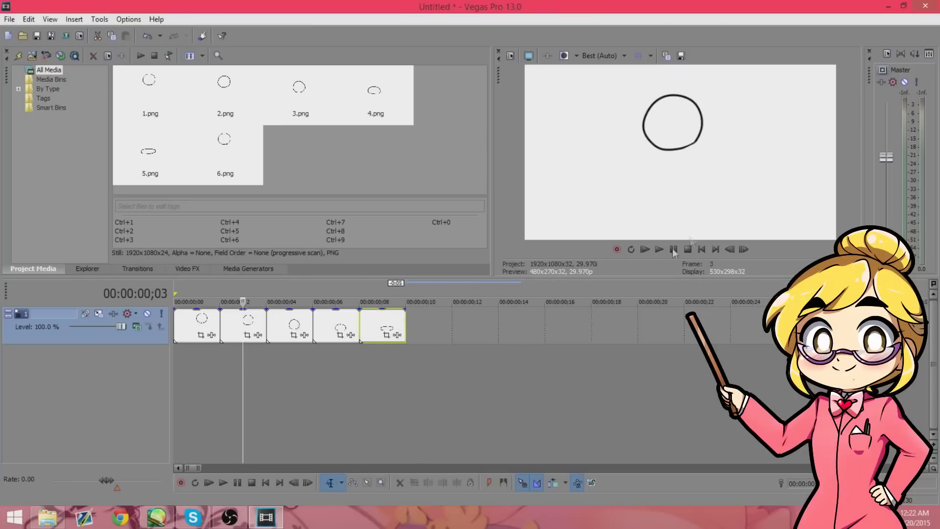
Step: Play the shortened five-image sequence from the start to check the ball's fall
{"action": "left_click", "coordinate": [645, 251]}
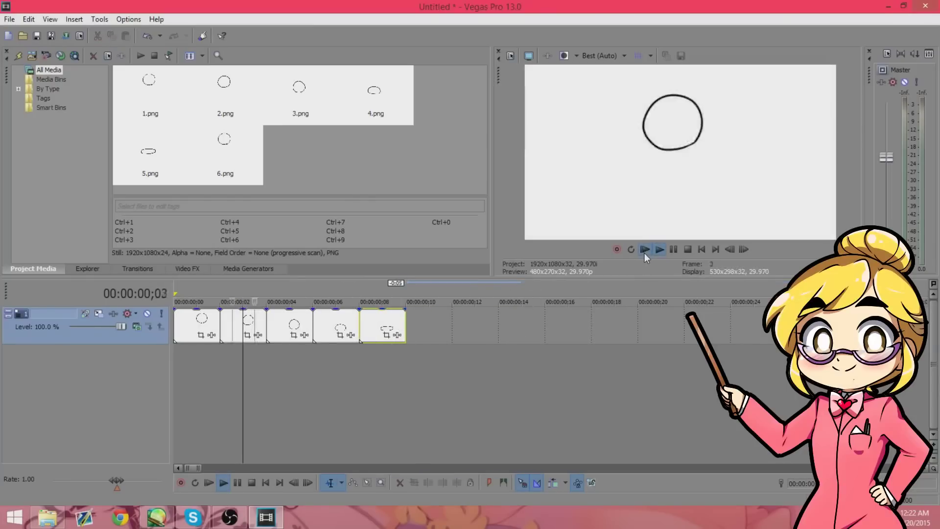
{"action": "left_click", "coordinate": [645, 252]}
{"action": "left_click", "coordinate": [676, 252]}
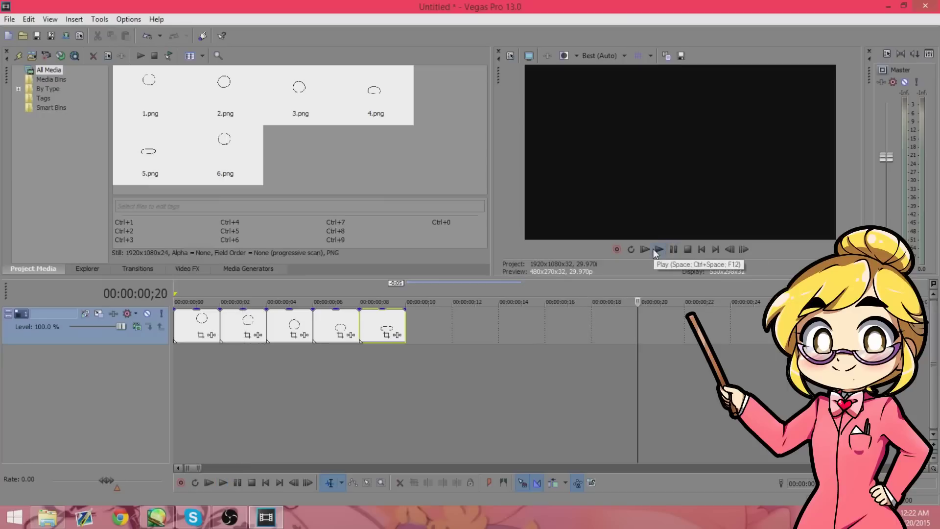
Step: Lengthen the 5.png event to three frames and append another 4.png behind it, trimmed to two frames
{"action": "left_click", "coordinate": [163, 152]}
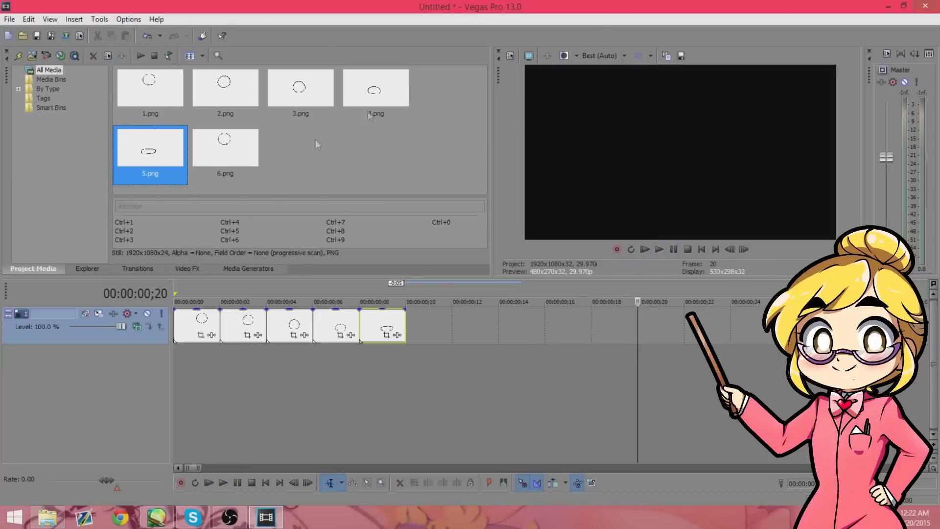
{"action": "left_click_drag", "start_coordinate": [384, 99], "coordinate": [465, 335]}
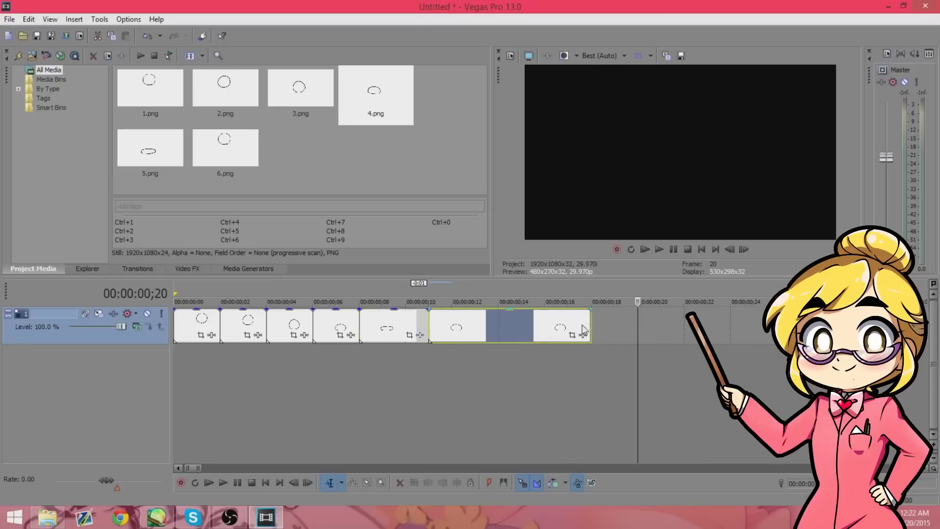
{"action": "left_click_drag", "start_coordinate": [583, 331], "coordinate": [467, 333]}
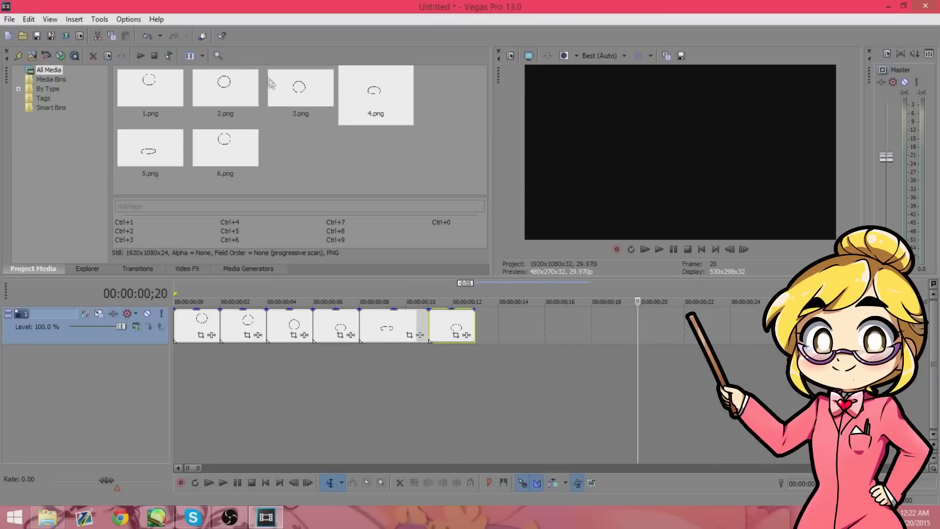
Step: Append 3.png, 2.png and 1.png in that order behind the second 4.png, each trimmed to two frames
{"action": "left_click_drag", "start_coordinate": [271, 84], "coordinate": [522, 329]}
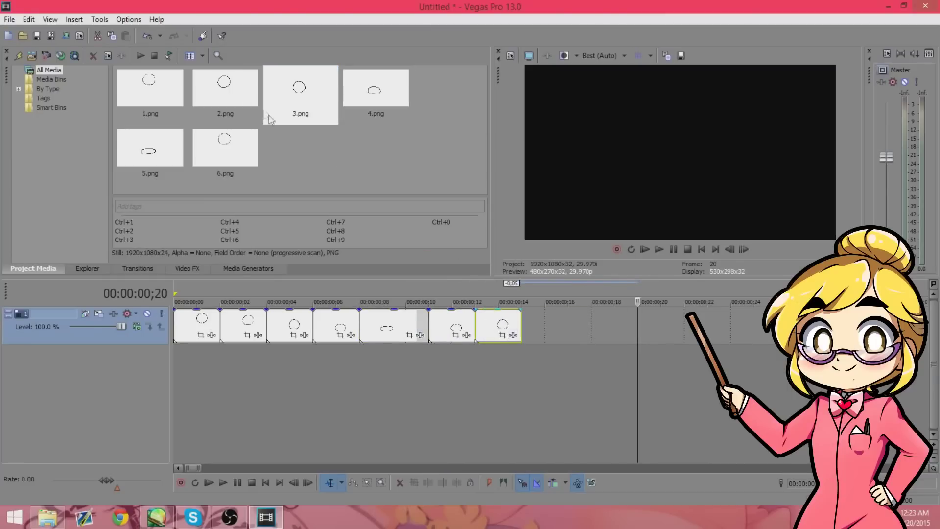
{"action": "left_click_drag", "start_coordinate": [230, 93], "coordinate": [276, 148]}
{"action": "left_click_drag", "start_coordinate": [541, 335], "coordinate": [544, 334]}
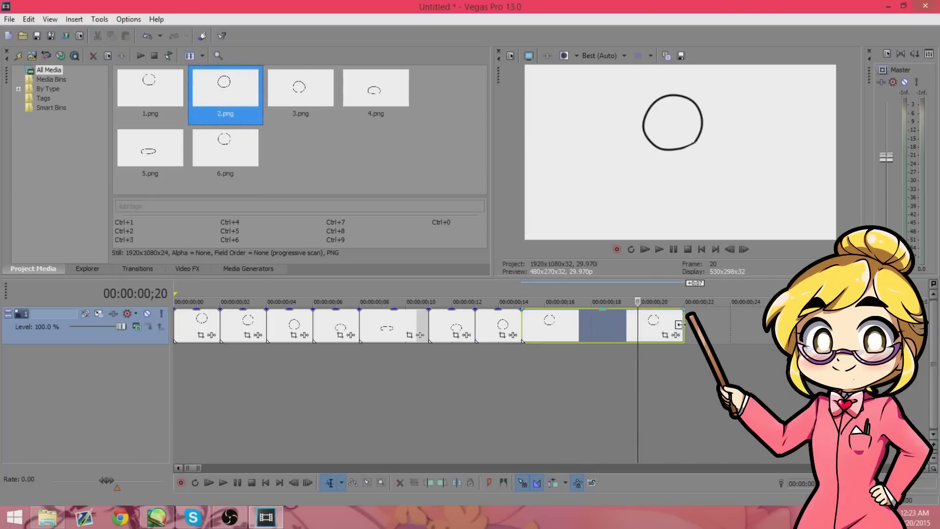
{"action": "left_click_drag", "start_coordinate": [682, 327], "coordinate": [566, 329]}
{"action": "left_click_drag", "start_coordinate": [152, 92], "coordinate": [665, 333]}
{"action": "left_click_drag", "start_coordinate": [582, 336], "coordinate": [585, 335]}
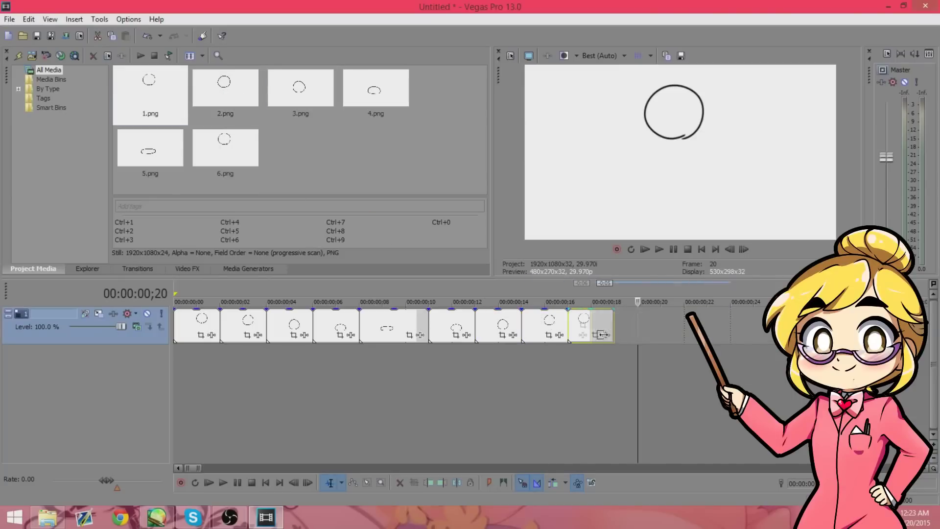
Step: Move the separated 6.png event directly behind the last 1.png and trim it to two frames
{"action": "scroll", "coordinate": [627, 358], "scroll_direction": "down", "scroll_amount": 3}
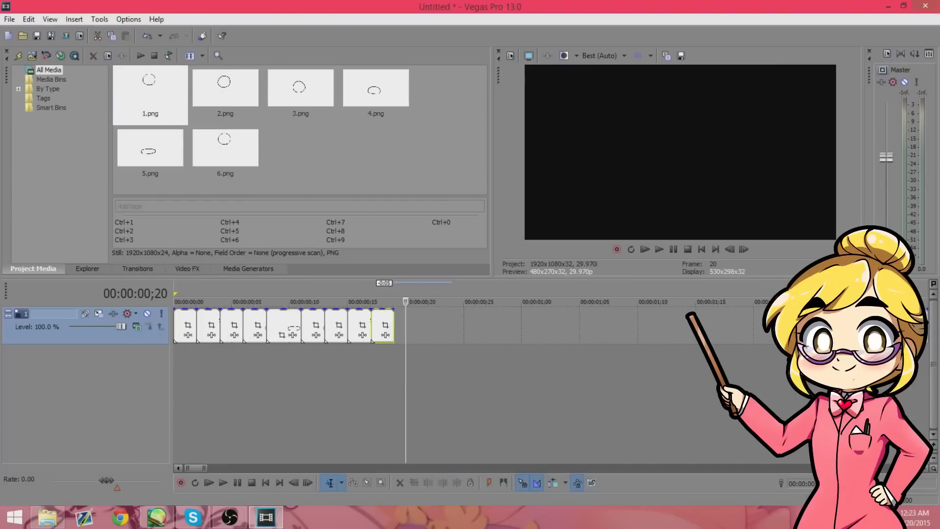
{"action": "left_click_drag", "start_coordinate": [861, 333], "coordinate": [407, 329]}
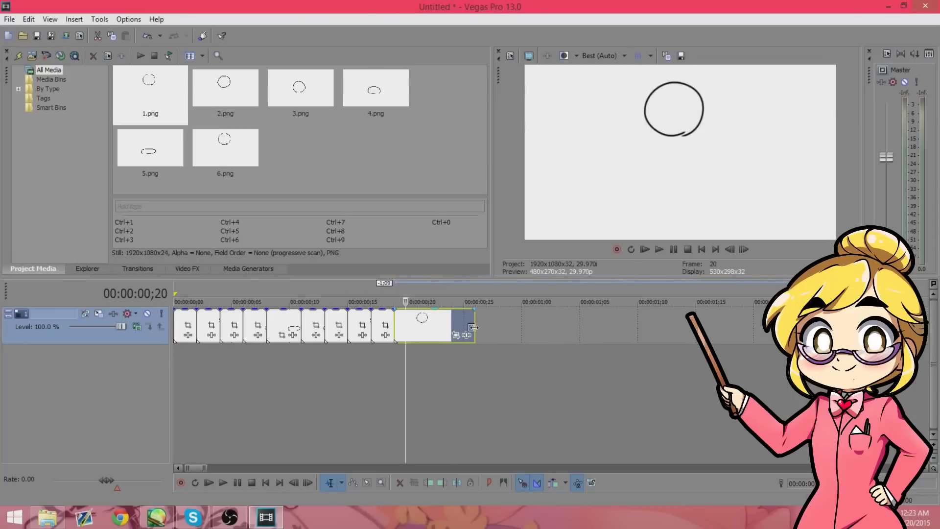
{"action": "left_click_drag", "start_coordinate": [473, 327], "coordinate": [421, 329]}
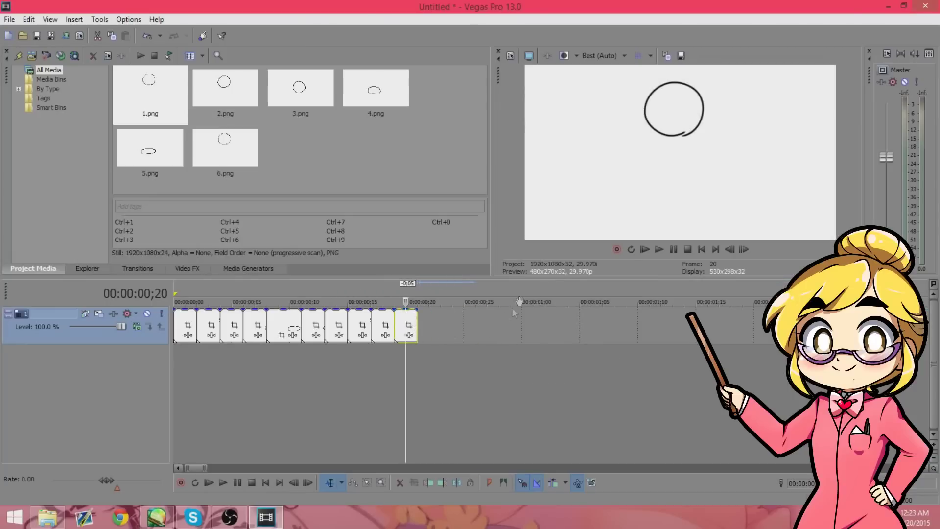
Step: Play the complete bounce from the start several times to review its timing
{"action": "left_click", "coordinate": [642, 252]}
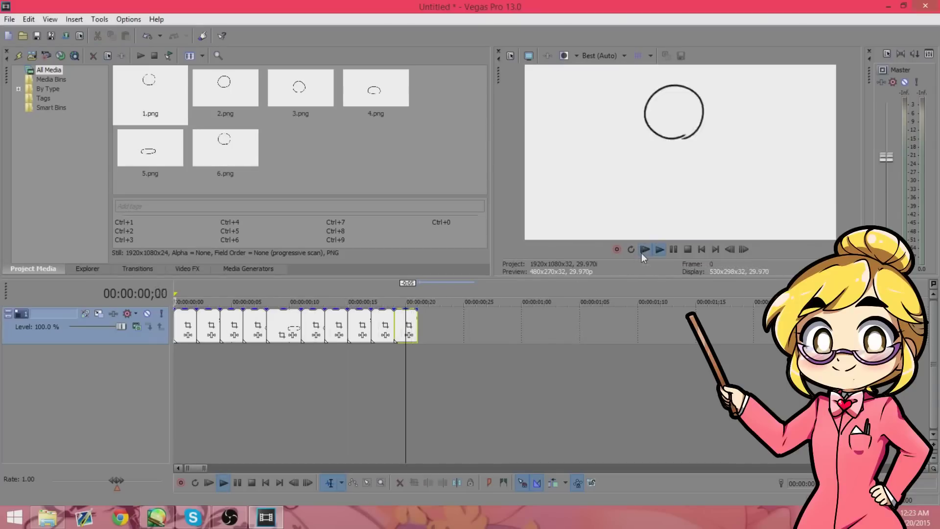
{"action": "left_click", "coordinate": [642, 252]}
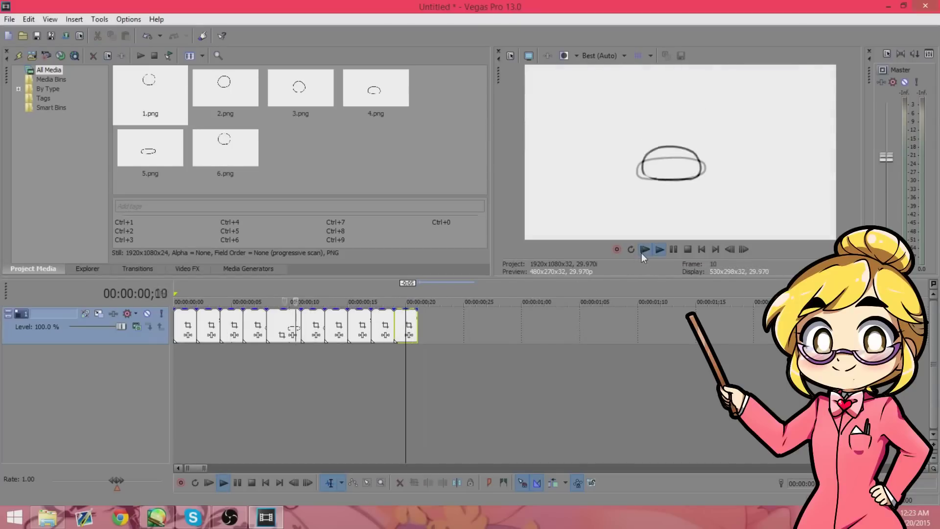
{"action": "left_click_drag", "start_coordinate": [418, 326], "coordinate": [475, 327]}
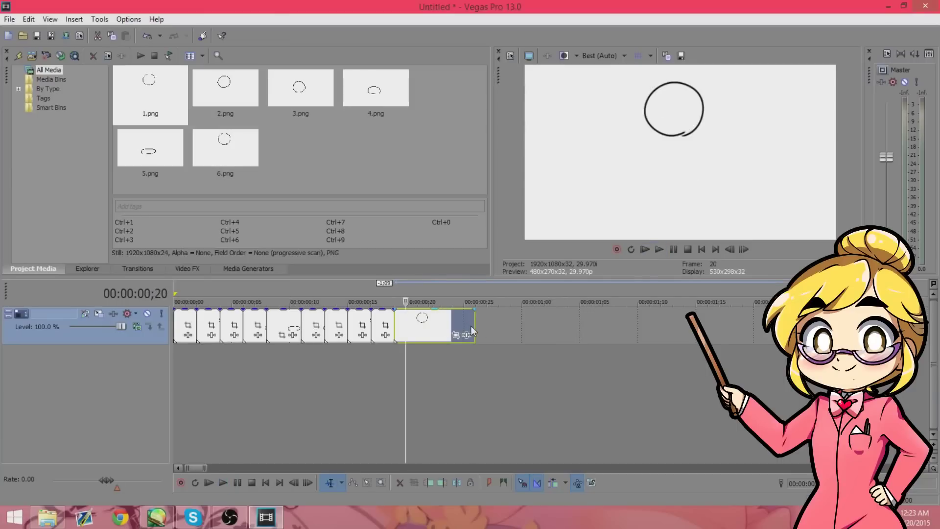
{"action": "left_click_drag", "start_coordinate": [469, 327], "coordinate": [420, 329]}
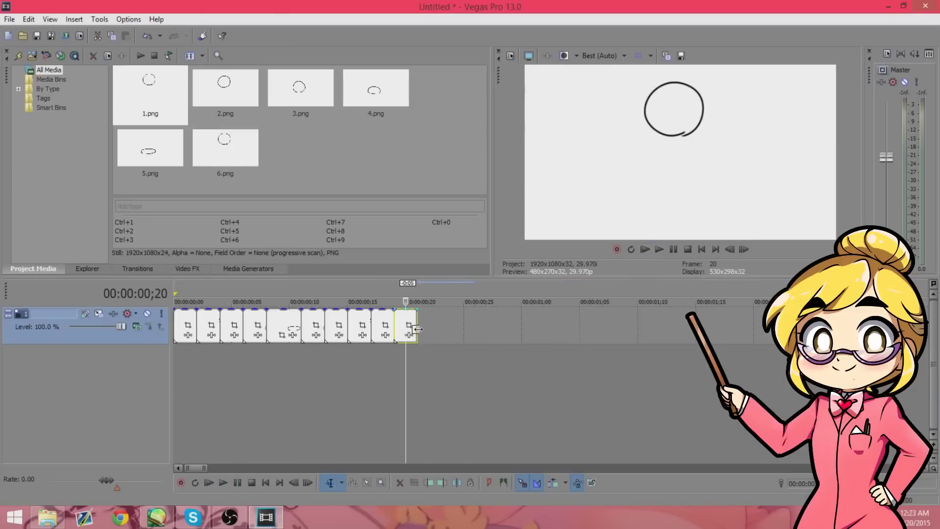
{"action": "left_click", "coordinate": [642, 253]}
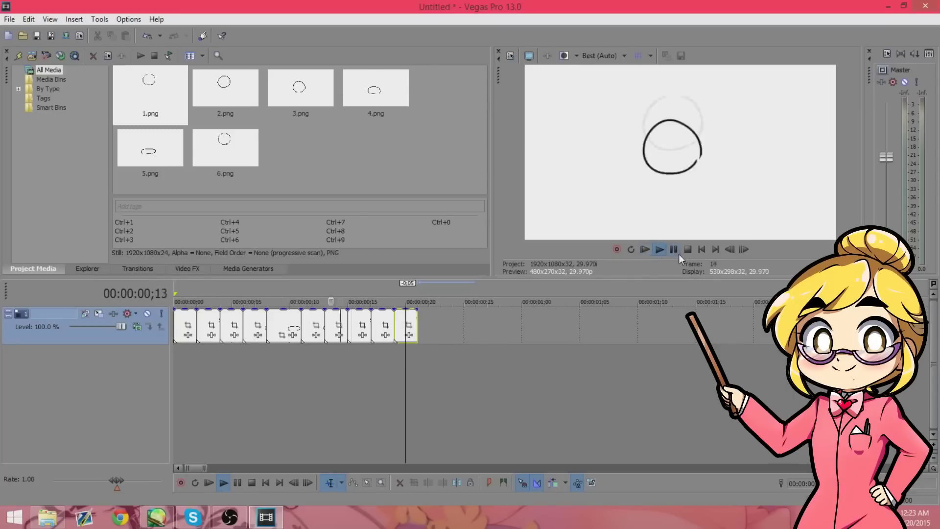
{"action": "left_click", "coordinate": [674, 250]}
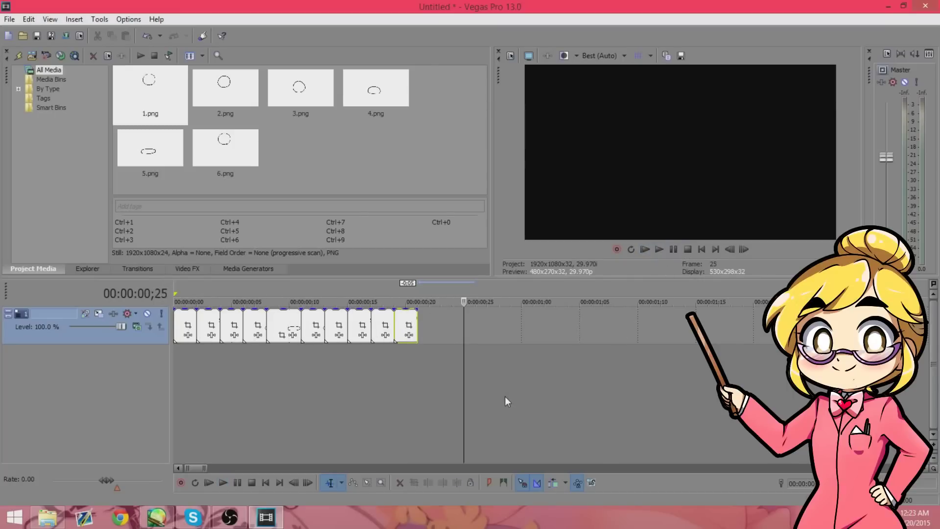
Step: Overlap each pair of neighbouring ball events by one frame as crossfades, and lengthen the final 6.png event to three frames
{"action": "scroll", "coordinate": [504, 396], "scroll_direction": "up", "scroll_amount": 3}
{"action": "left_click_drag", "start_coordinate": [233, 329], "coordinate": [308, 329]}
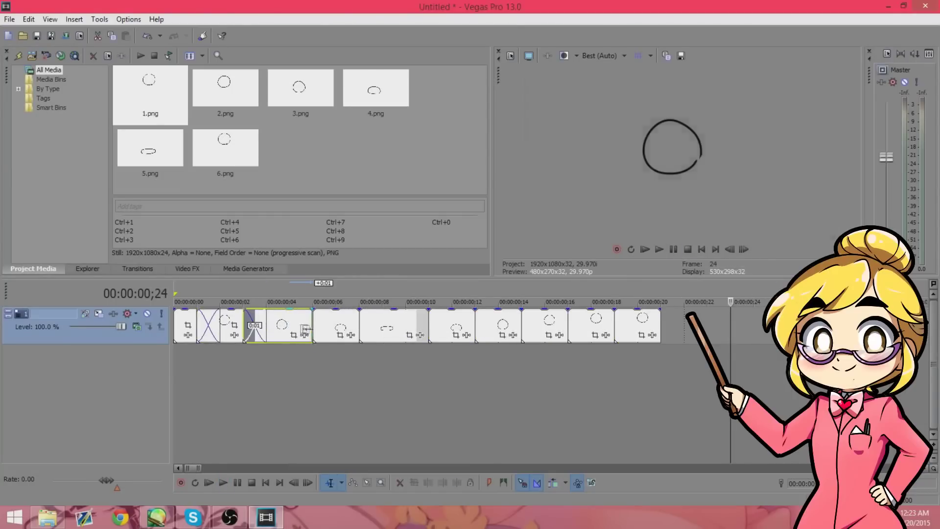
{"action": "left_click_drag", "start_coordinate": [325, 329], "coordinate": [365, 323]}
{"action": "left_click_drag", "start_coordinate": [439, 329], "coordinate": [417, 329]}
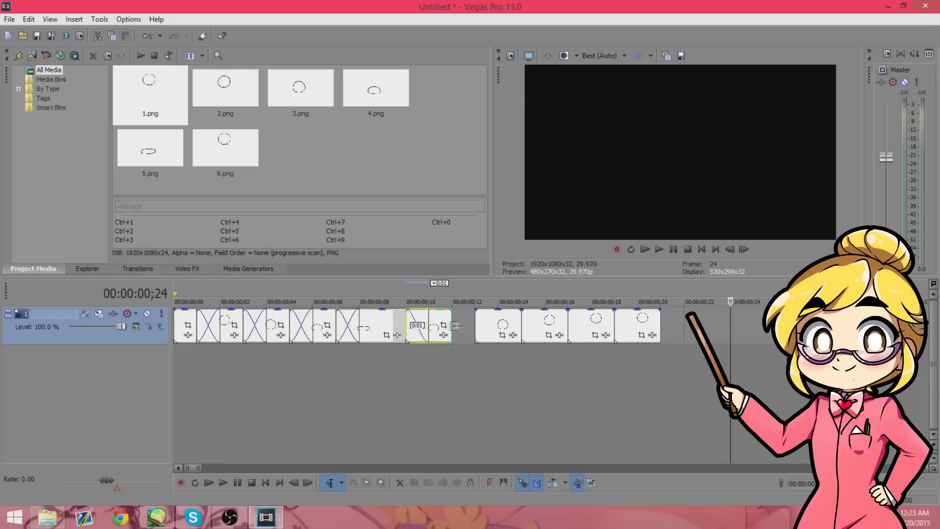
{"action": "mouse_move", "coordinate": [514, 326]}
{"action": "left_mouse_down"}
{"action": "mouse_move", "coordinate": [493, 325]}
{"action": "mouse_move", "coordinate": [529, 335]}
{"action": "mouse_move", "coordinate": [517, 335]}
{"action": "left_mouse_up"}
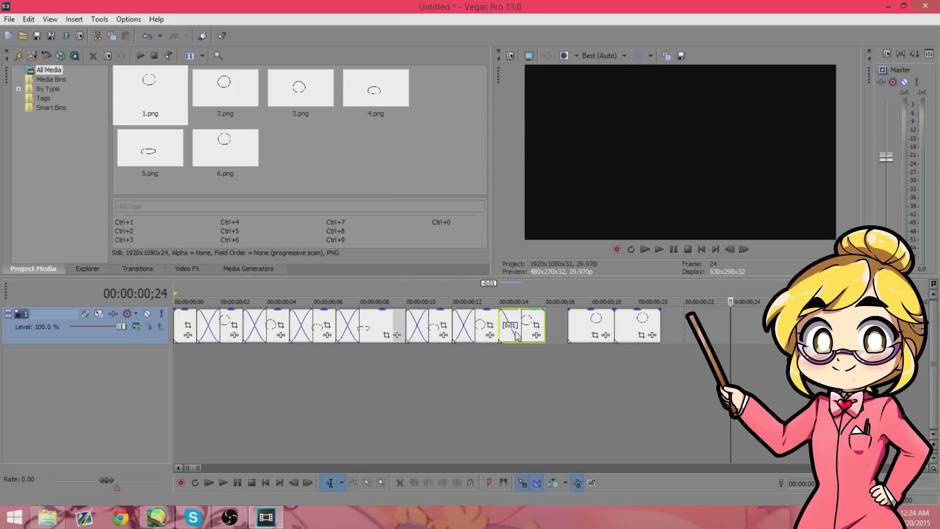
{"action": "left_click_drag", "start_coordinate": [588, 329], "coordinate": [660, 323]}
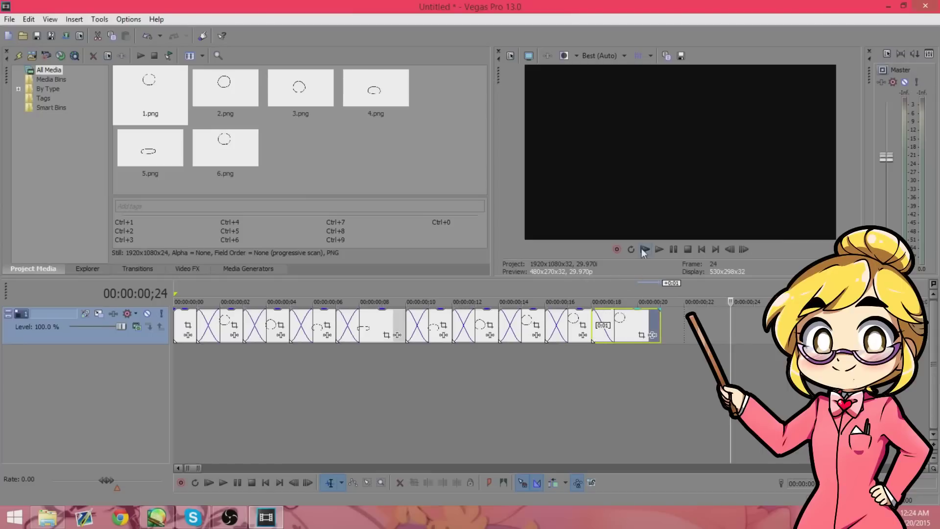
{"action": "left_click", "coordinate": [645, 249]}
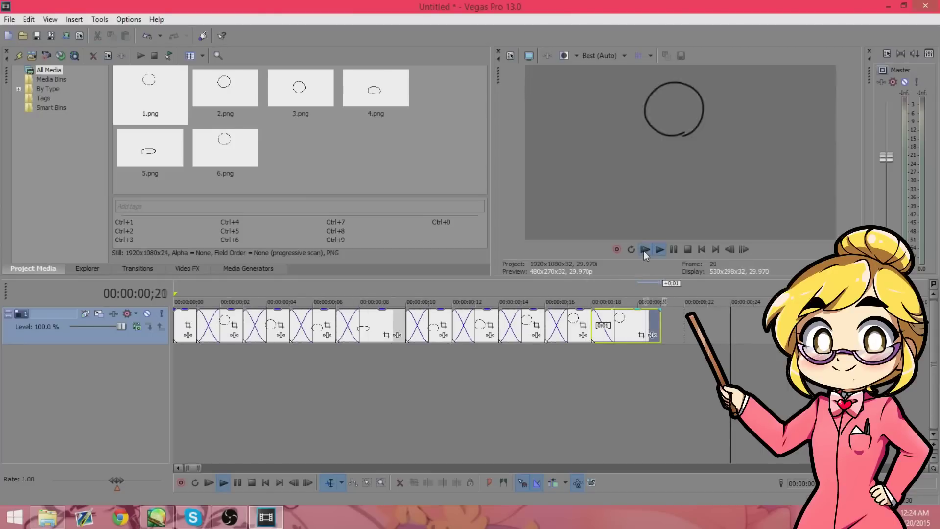